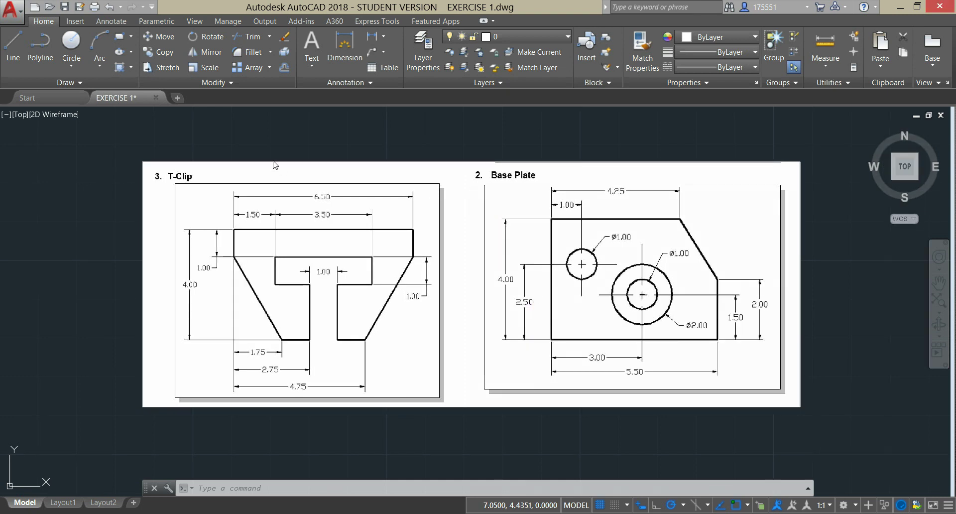
Create a blank Drawing12 and tile it vertically beside EXERCISE 1, with Drawing12 active.
left_click(177, 98)
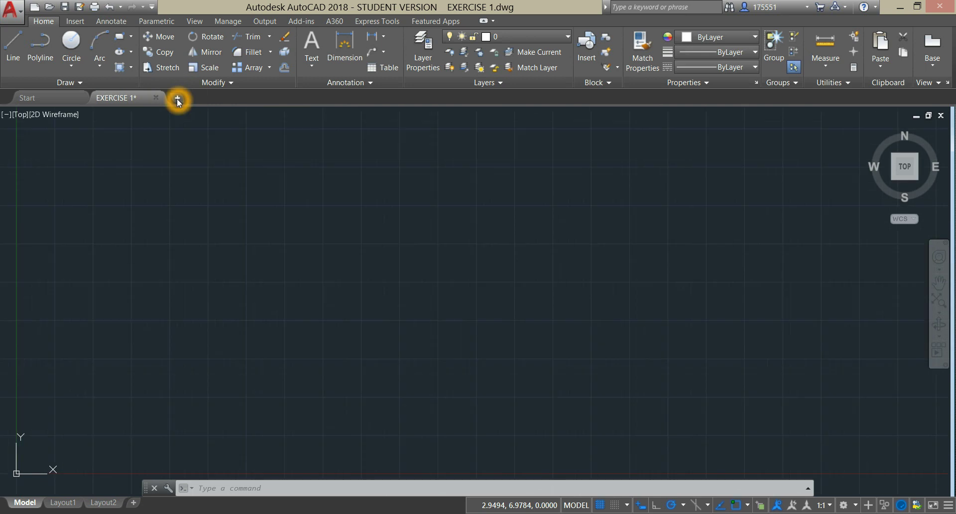
left_click(195, 21)
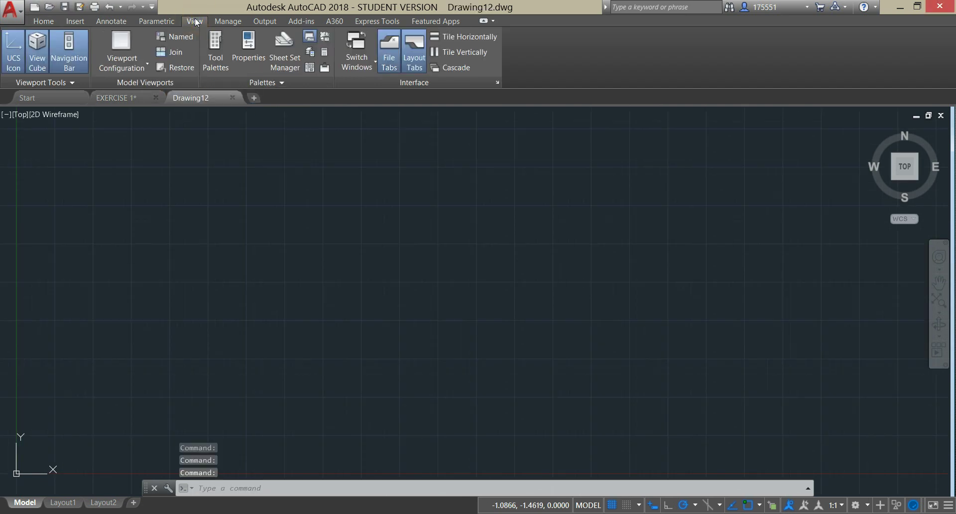
left_click(457, 52)
left_click(556, 124)
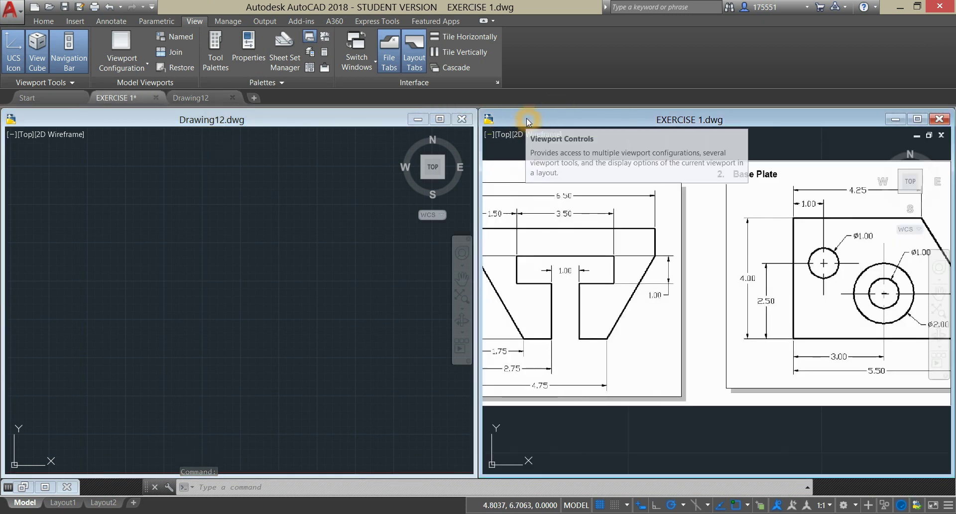
left_click(468, 51)
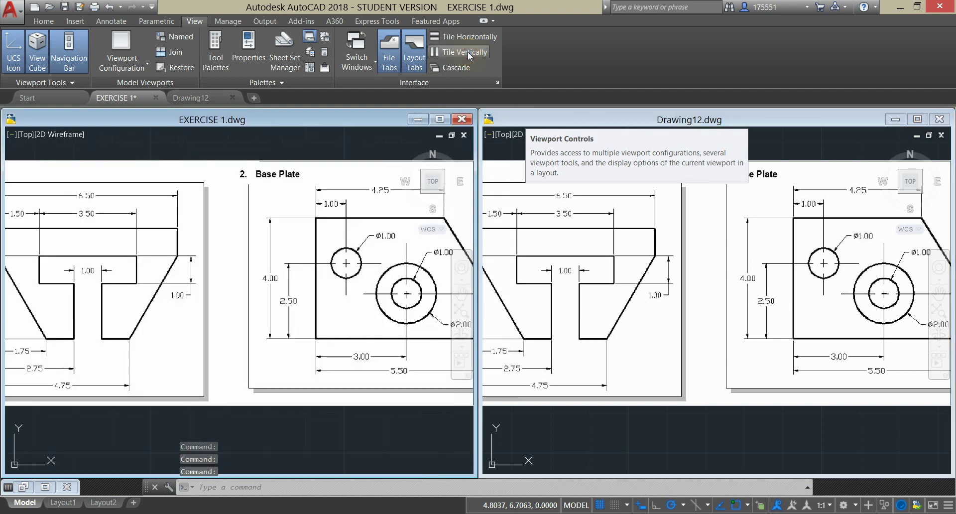
left_click(522, 111)
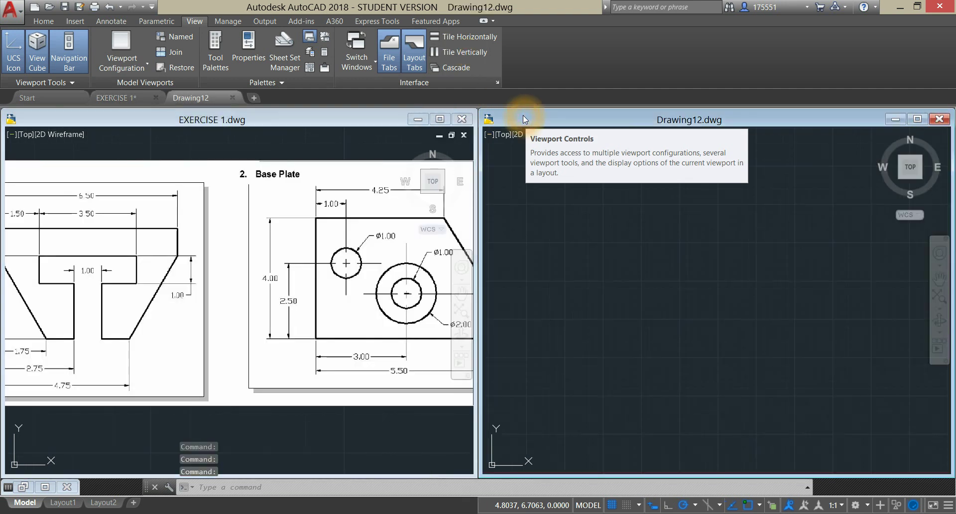
left_click(43, 21)
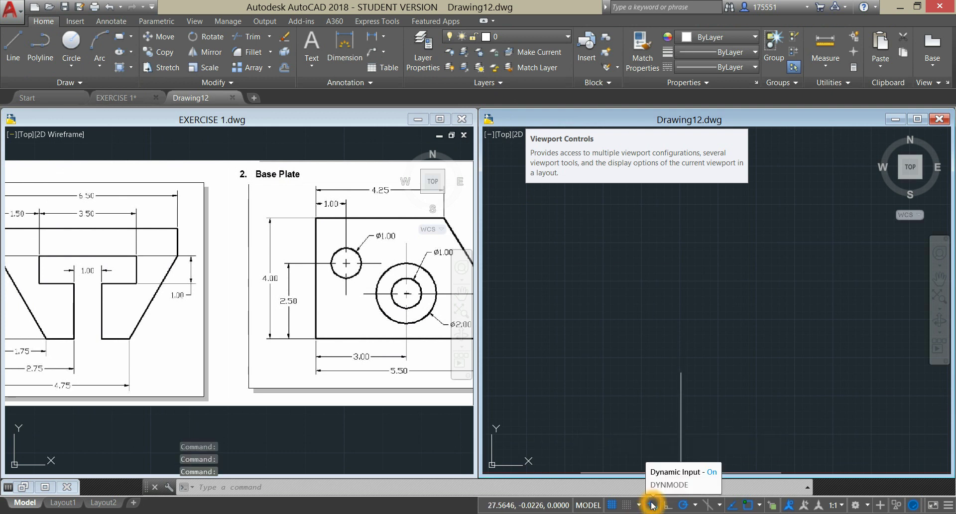
Narrow the EXERCISE 1 window, widen Drawing12, and pan the reference to frame the T-Clip.
left_click(795, 282)
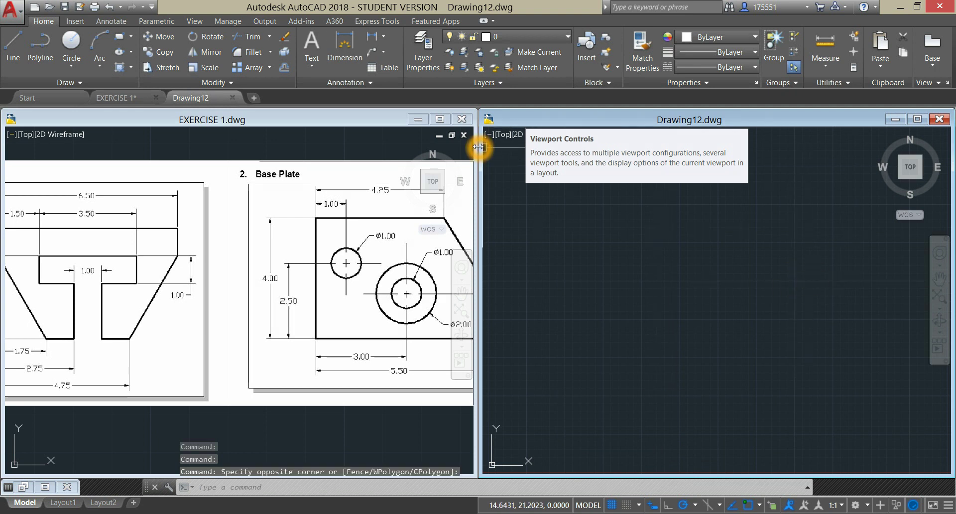
left_click_drag(474, 147, 373, 152)
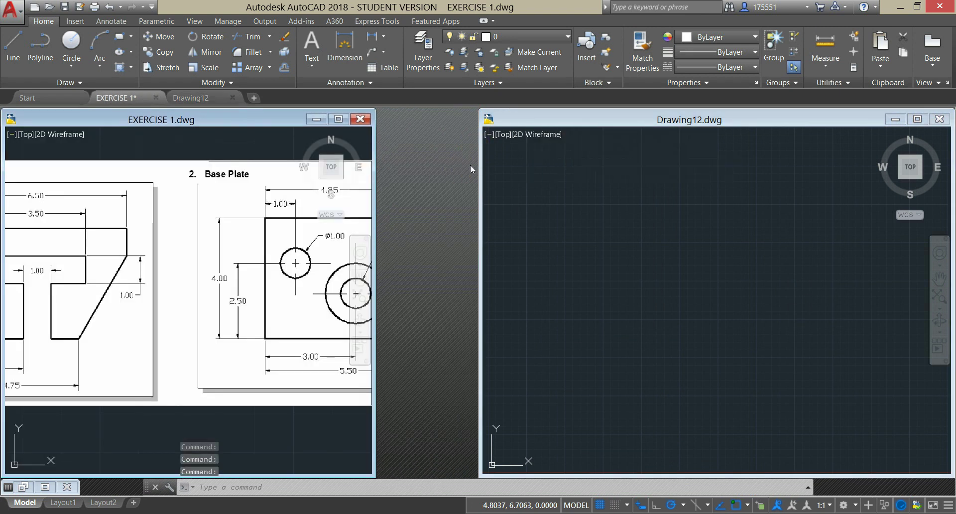
left_click_drag(482, 165, 380, 178)
left_click(57, 246)
middle_click_drag(60, 246, 256, 241)
Draw a 1-unit vertical line downward in Drawing12.
left_click(441, 211)
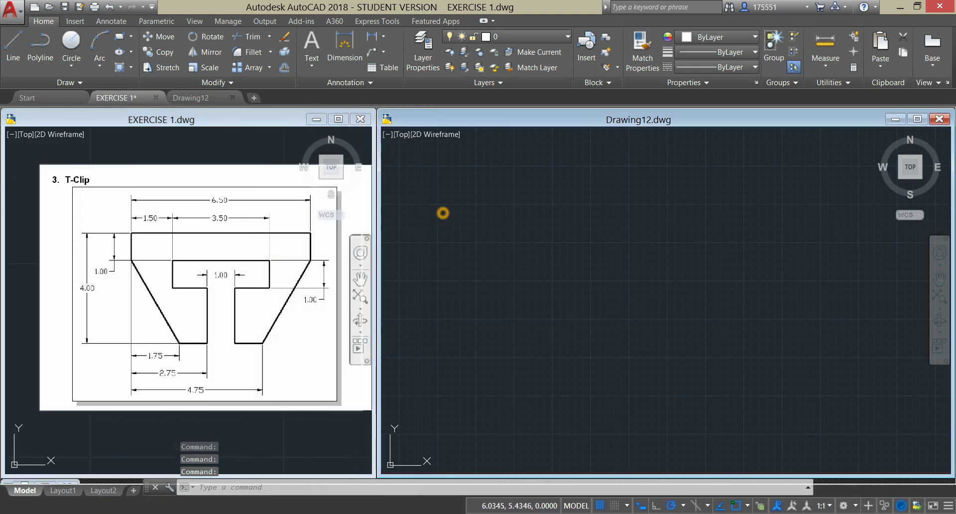
left_click(13, 44)
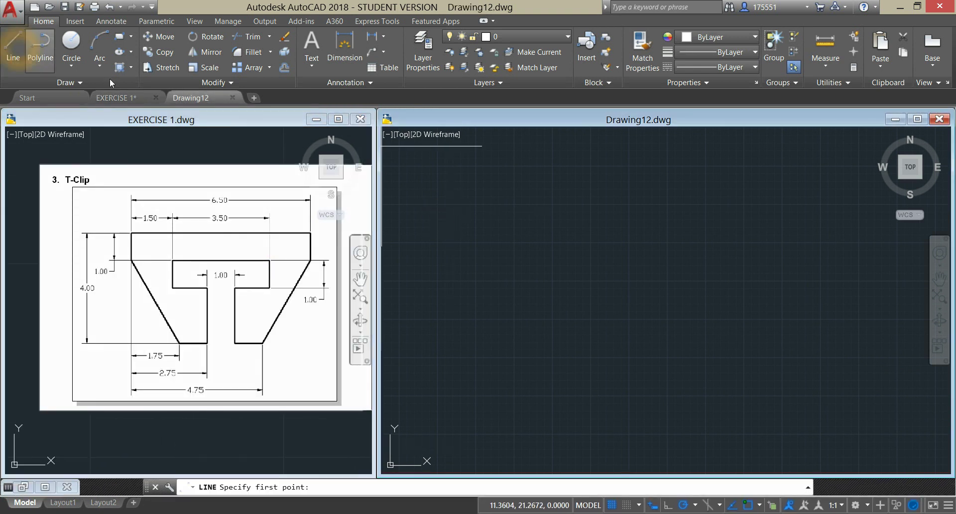
left_click(519, 198)
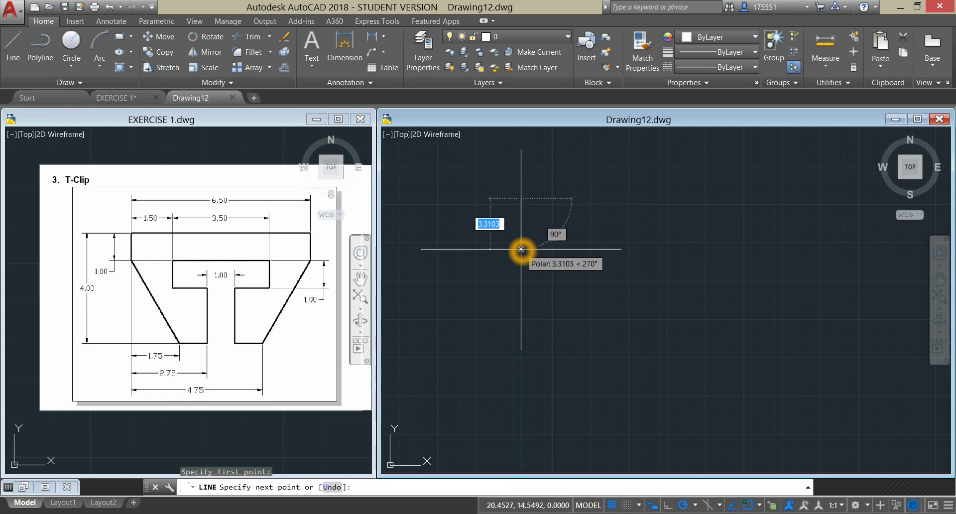
type("1")
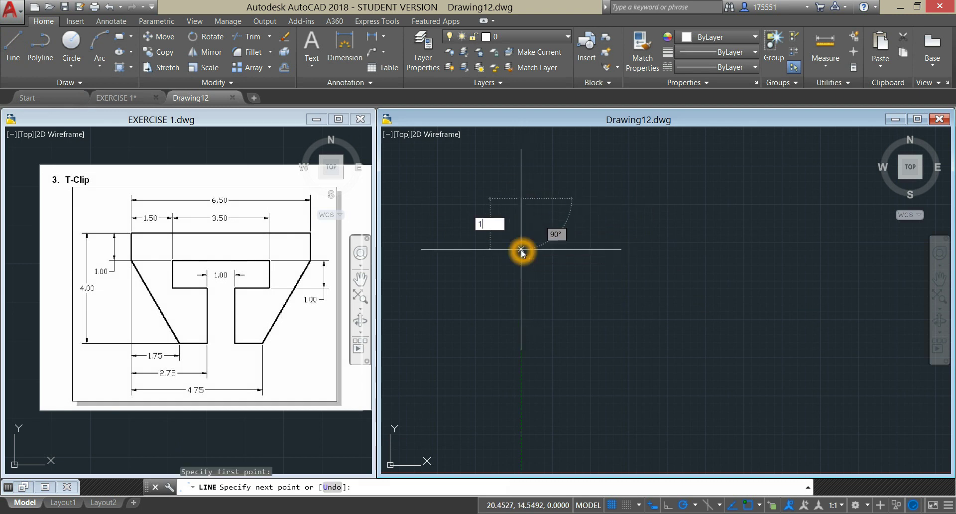
key("Return")
right_click(568, 226)
left_click(607, 234)
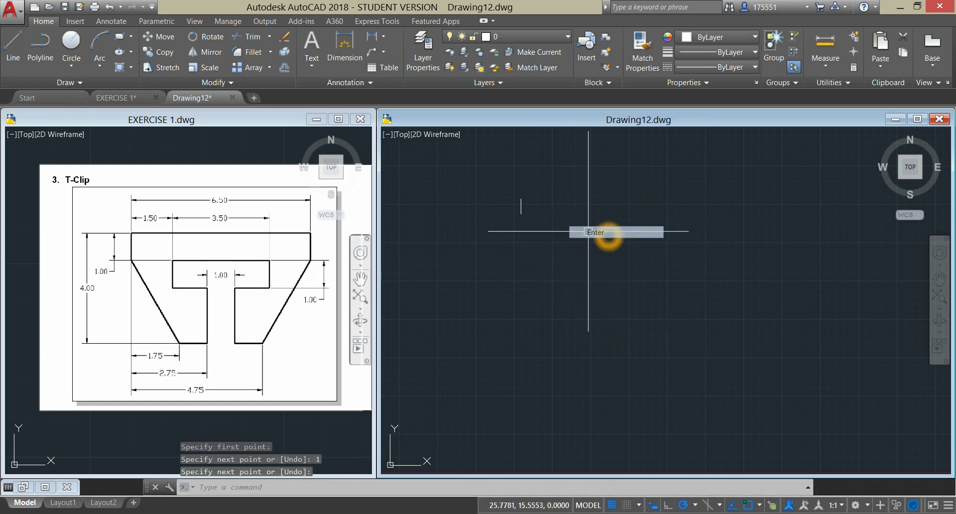
Inspect the T-Clip reference dimensions, 6.50 wide and 4.00 tall, in EXERCISE 1.
scroll(522, 193, "up", 5)
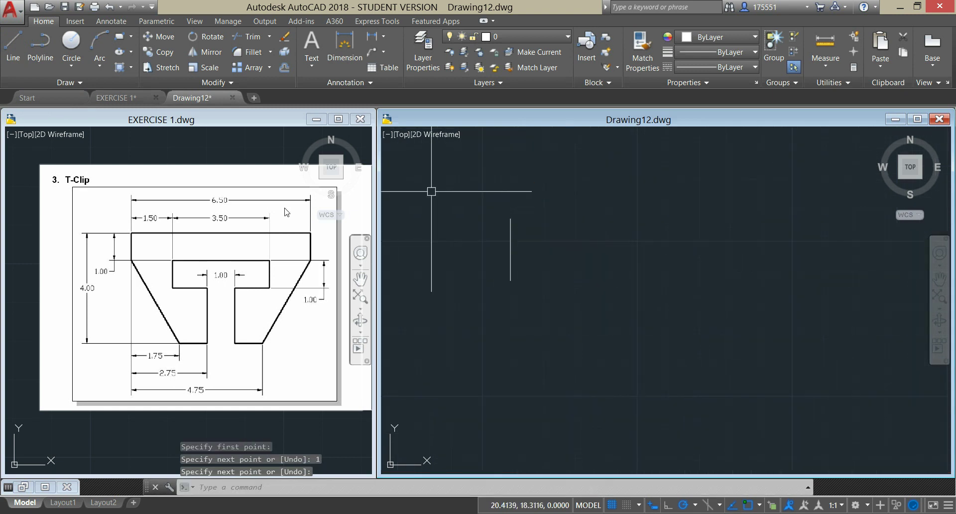
left_click(135, 238)
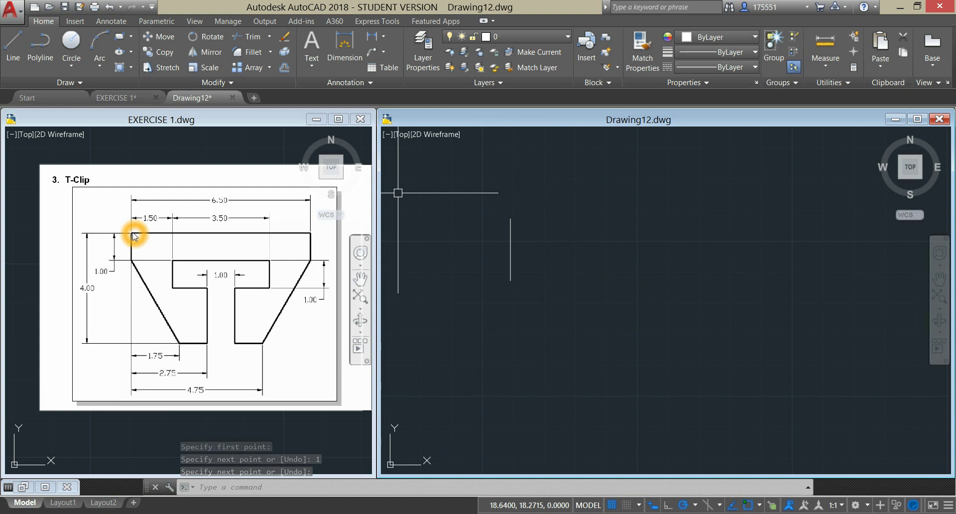
left_click(134, 237)
left_click(133, 238)
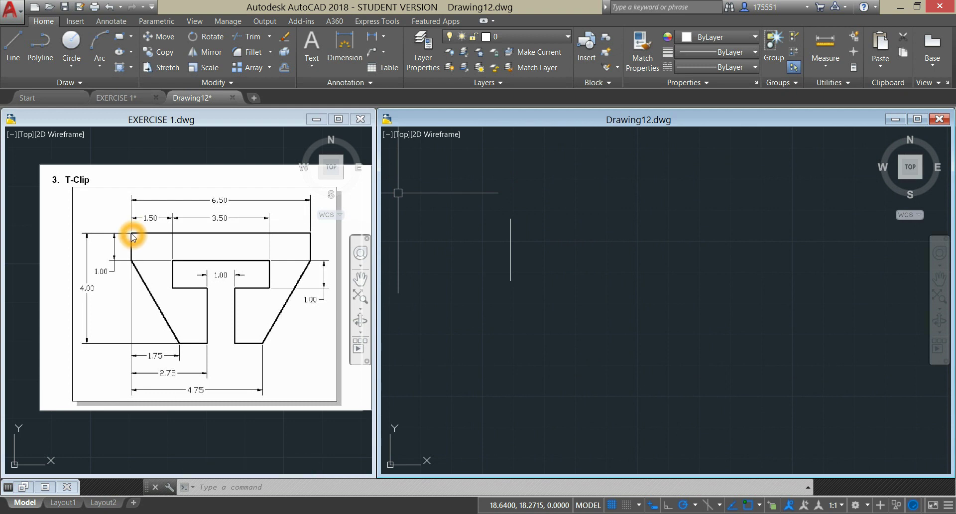
left_click(133, 262)
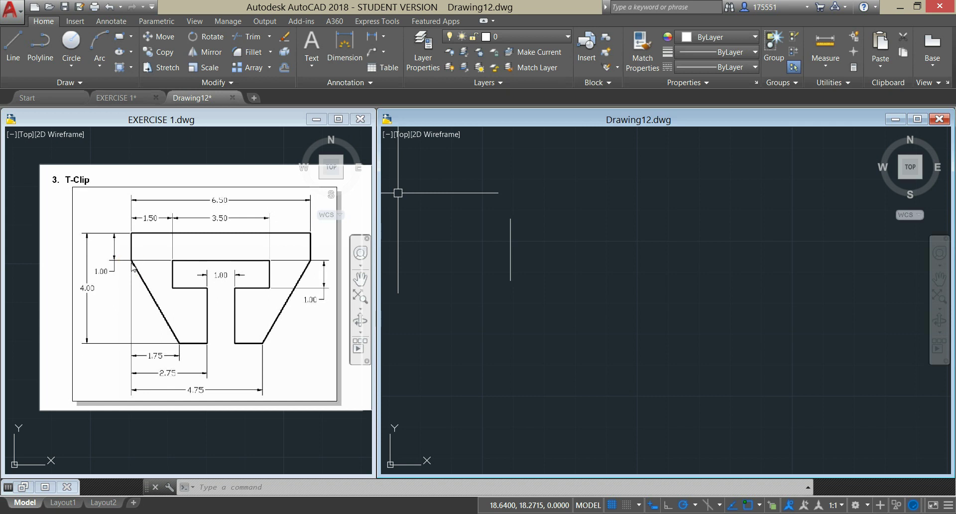
left_click(131, 261)
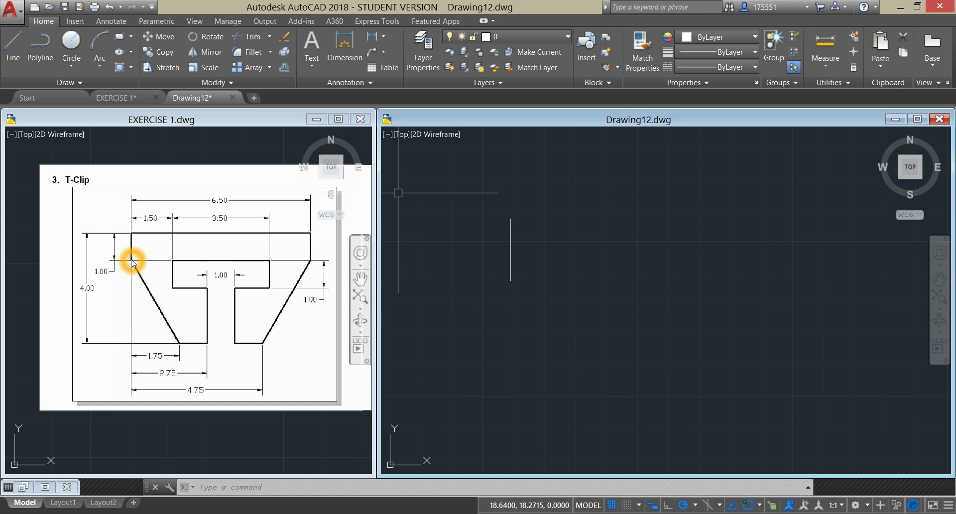
left_click(134, 344)
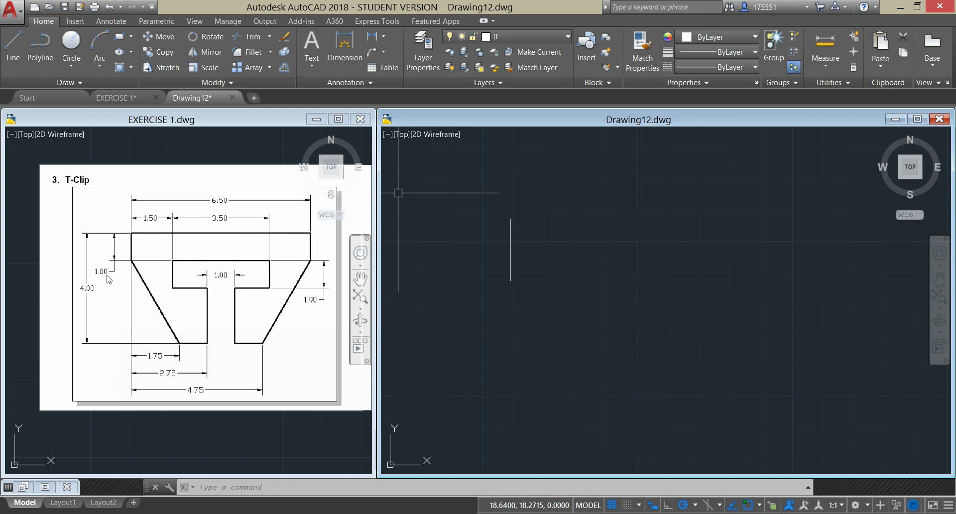
left_click(89, 239)
left_click(103, 266)
left_click(94, 294)
left_click(510, 299)
left_click(653, 271)
left_click(133, 97)
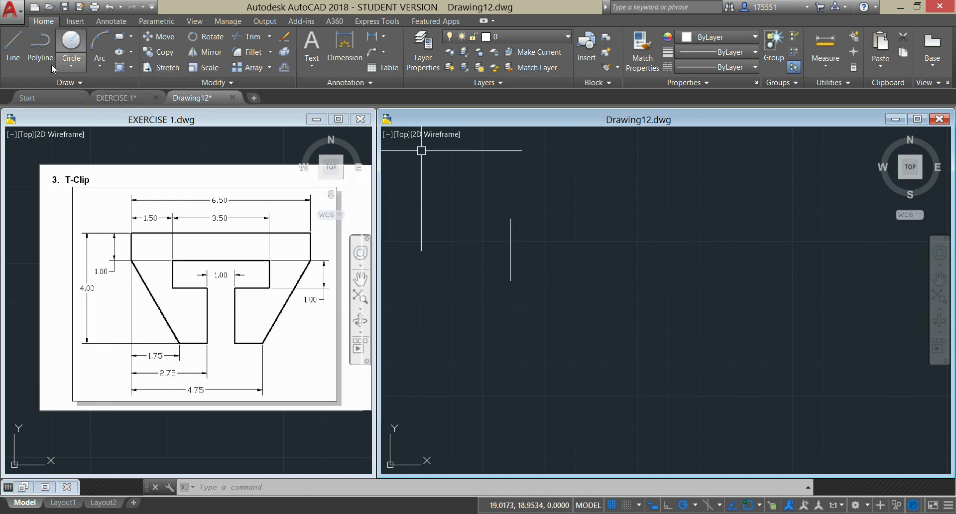
Start a line at a point tracked 4 below the vertical line's top and 1.75 right.
left_click(13, 47)
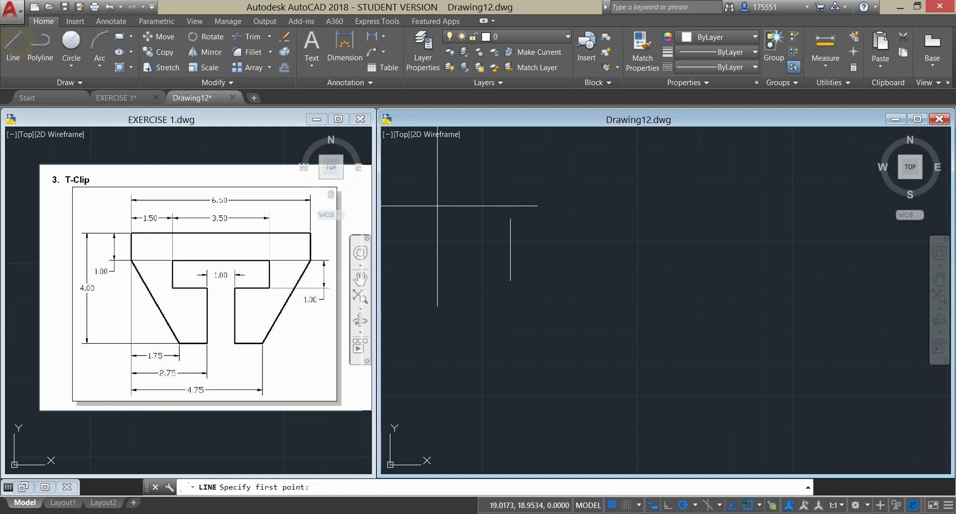
left_click(593, 230)
right_click(593, 230, "shift")
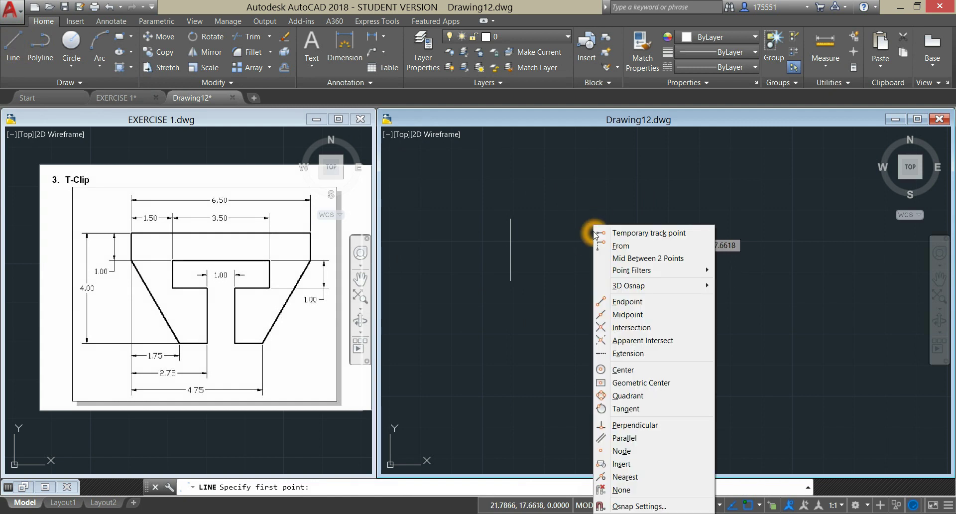
left_click(627, 233)
left_click(511, 218)
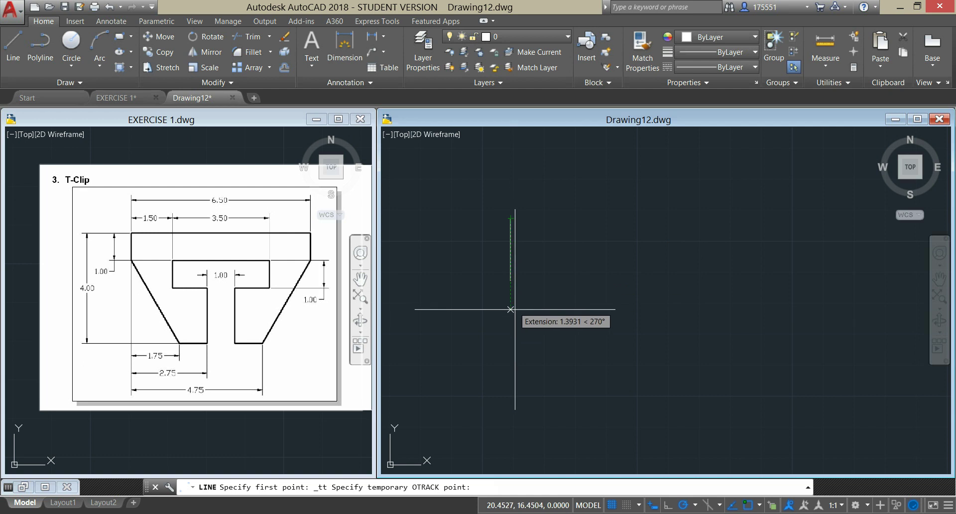
left_click(511, 352)
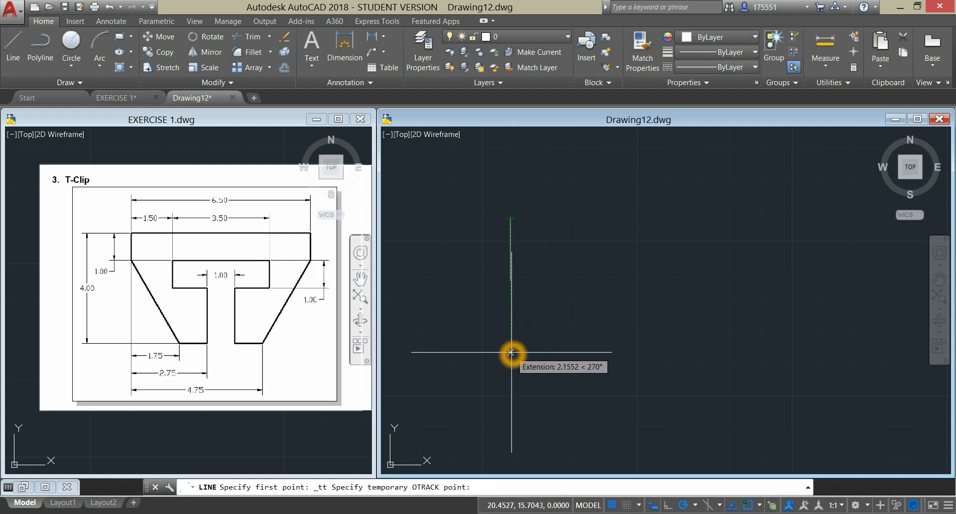
type("4")
key("Return")
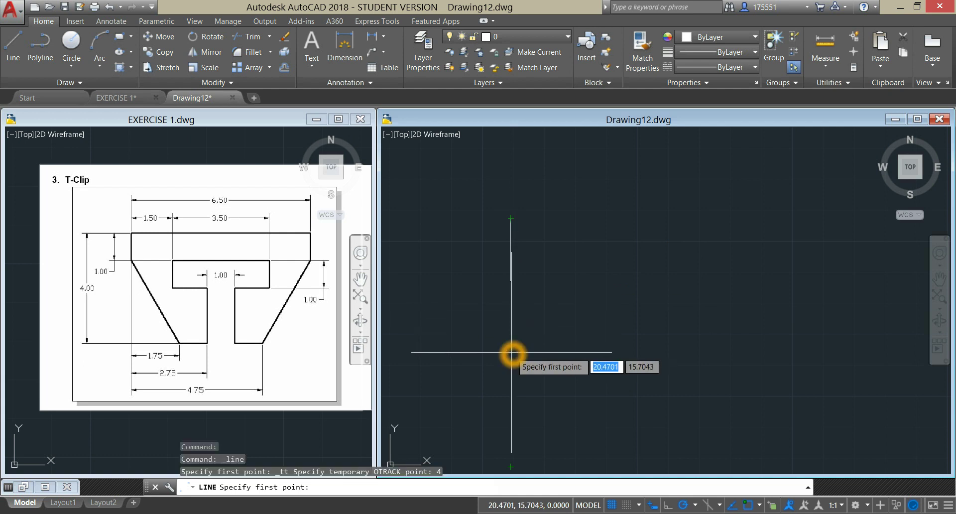
middle_click_drag(593, 381, 592, 273)
left_click(599, 359)
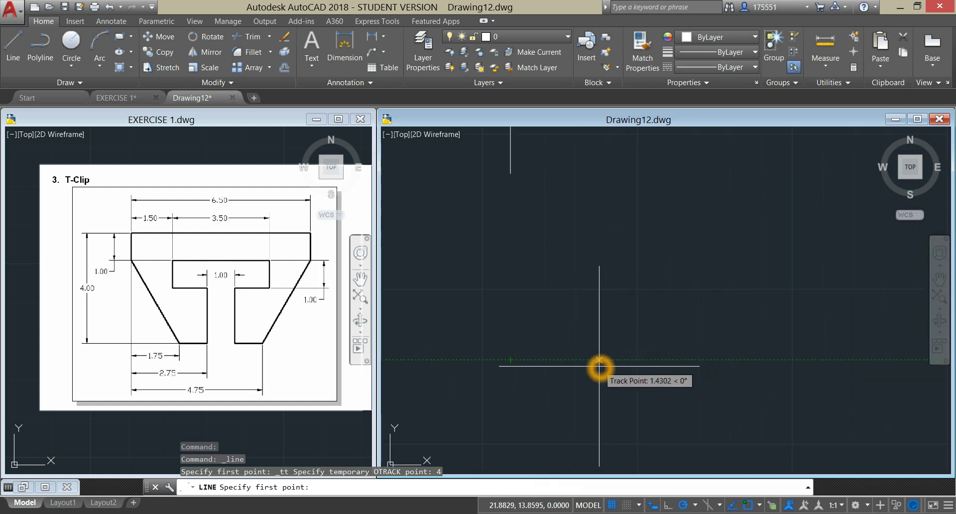
type("1")
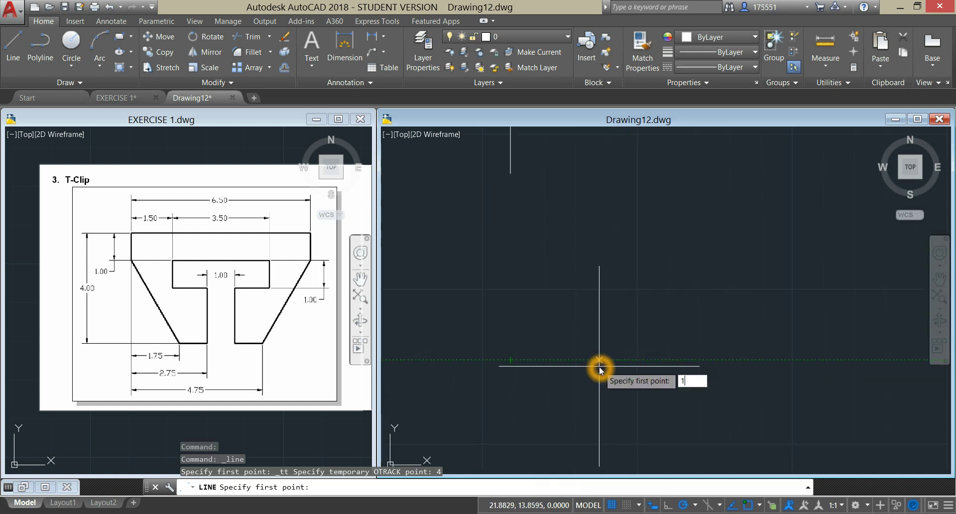
type(".75")
key("Return")
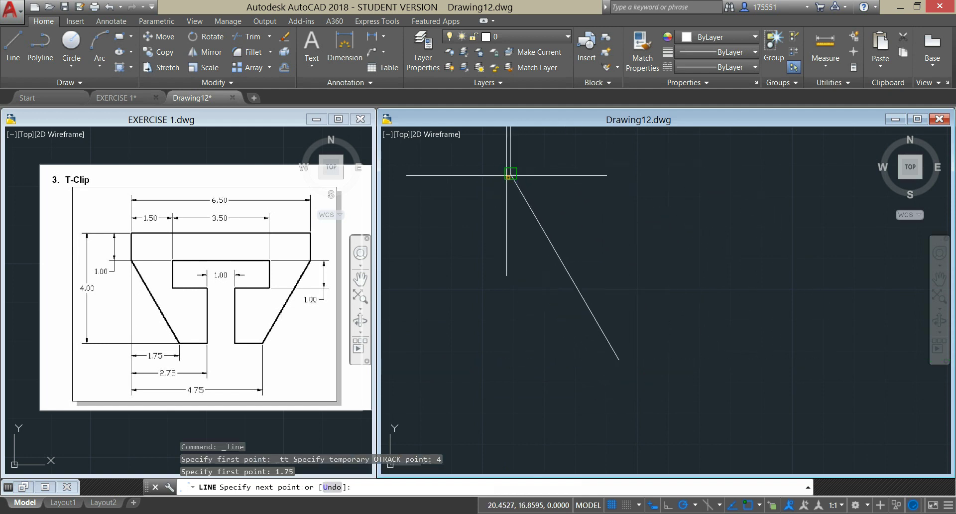
right_click(573, 191)
Finish the slanted side and draw the 6.5-unit top edge from the vertical line's top end.
left_click(597, 200)
scroll(592, 244, "up", 2)
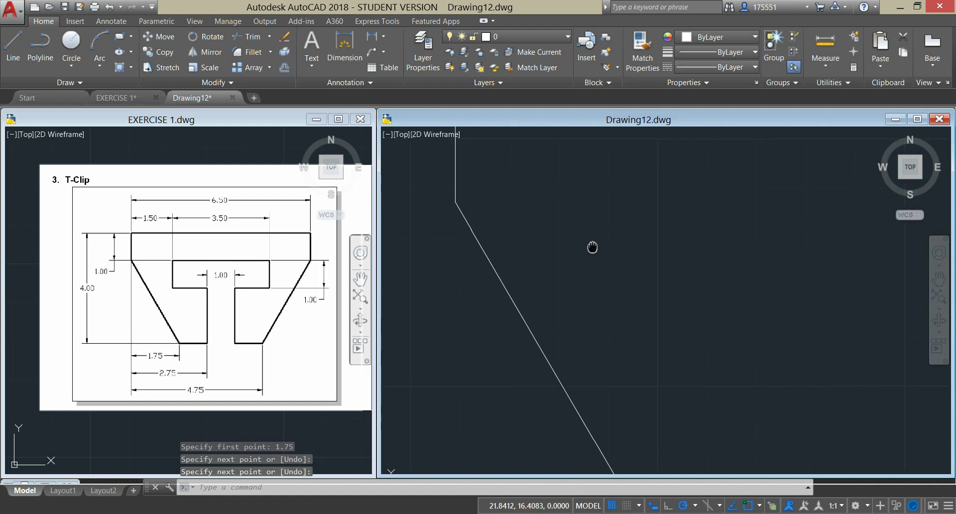
scroll(591, 243, "down", 4)
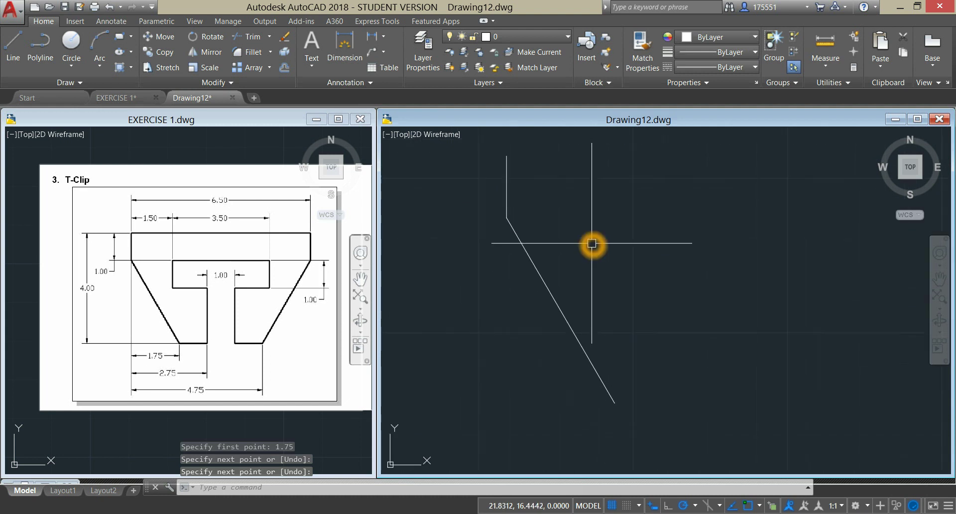
right_click(605, 206)
left_click(629, 215)
left_click(538, 189)
left_click(795, 188)
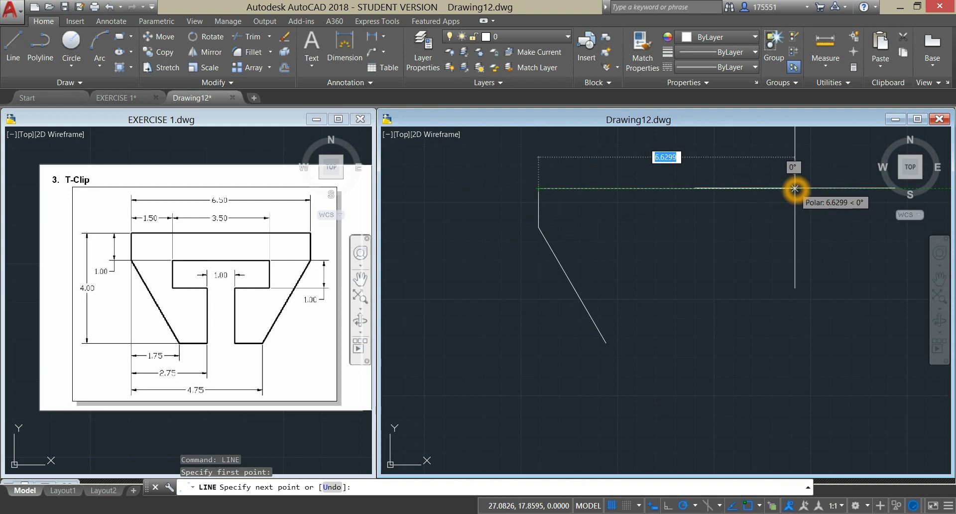
type("6.5")
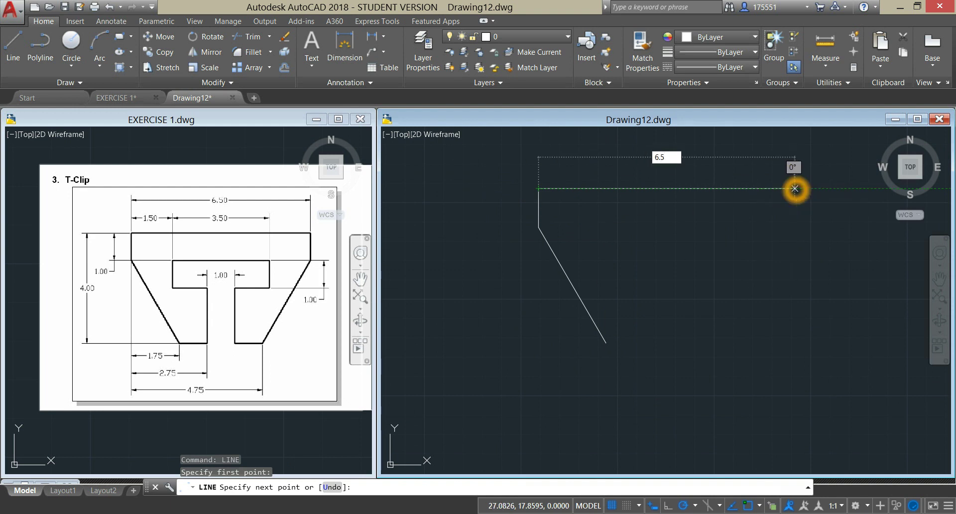
key("Return")
Drop a 1-unit vertical edge from the top edge's right end and end the line.
left_click(791, 249)
type("1")
key("Return")
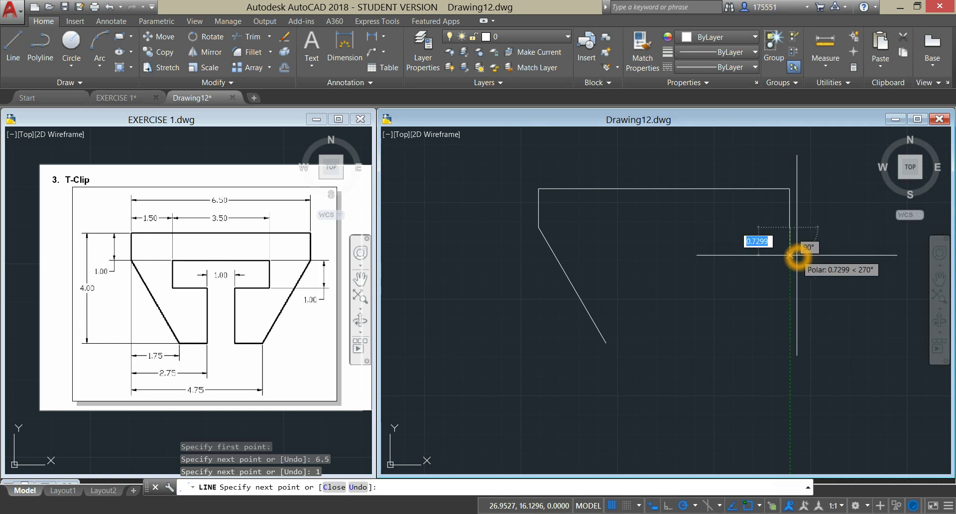
right_click(767, 241)
left_click(795, 248)
left_click(742, 248)
key("Escape")
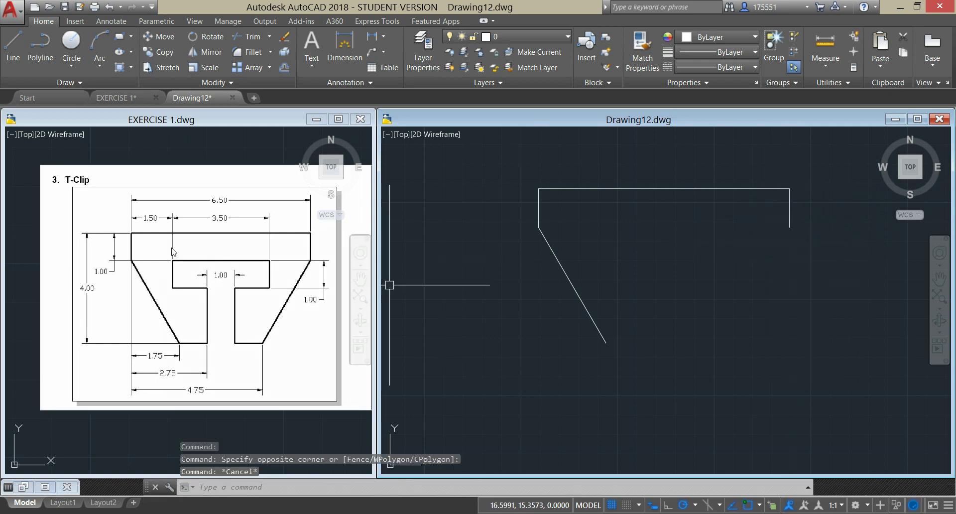
left_click(175, 256)
left_click(140, 238)
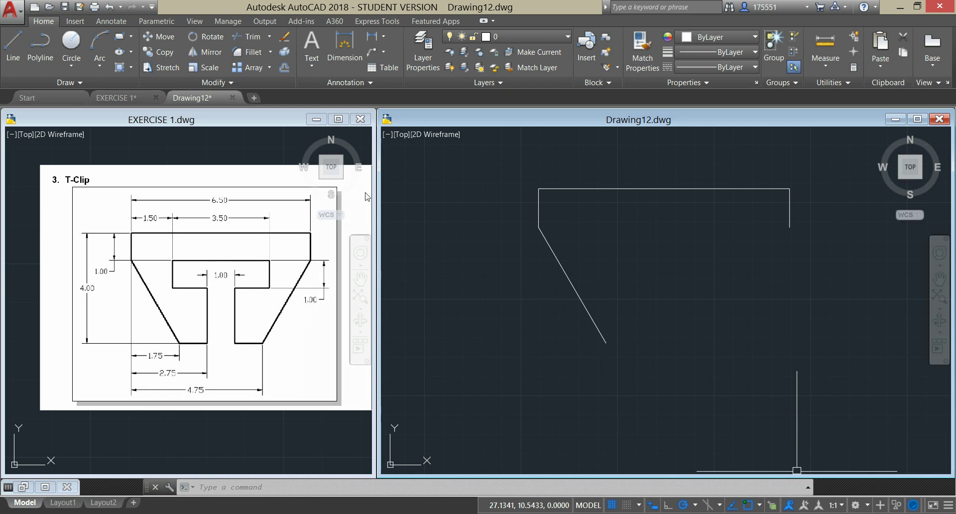
Start a line 1.5 right of the top-left corner and 1 below it using a temporary track point.
left_click(425, 198)
type("l")
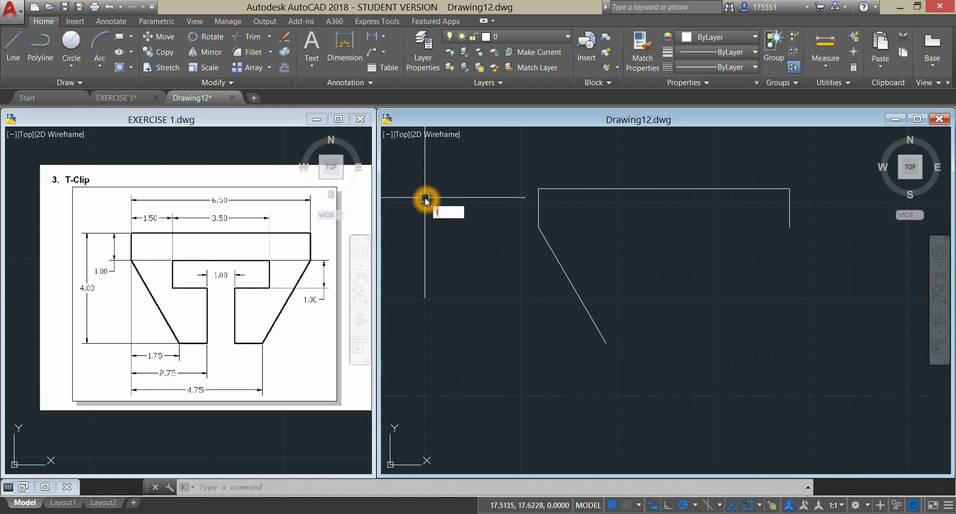
key("Return")
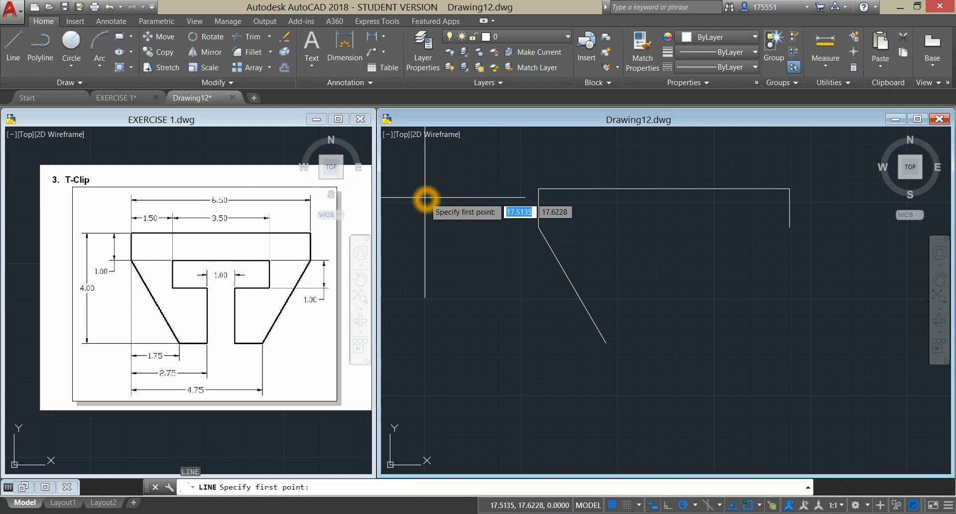
right_click(427, 194, "shift")
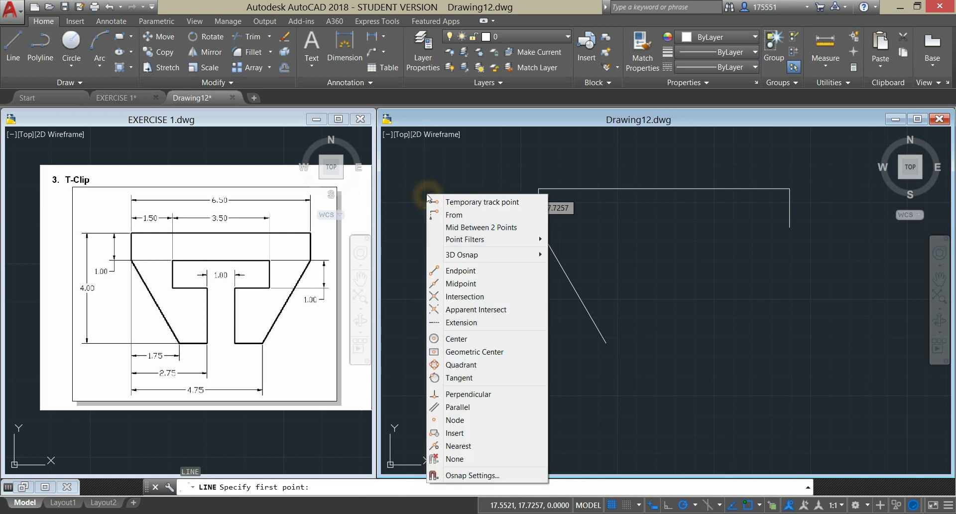
left_click(458, 204)
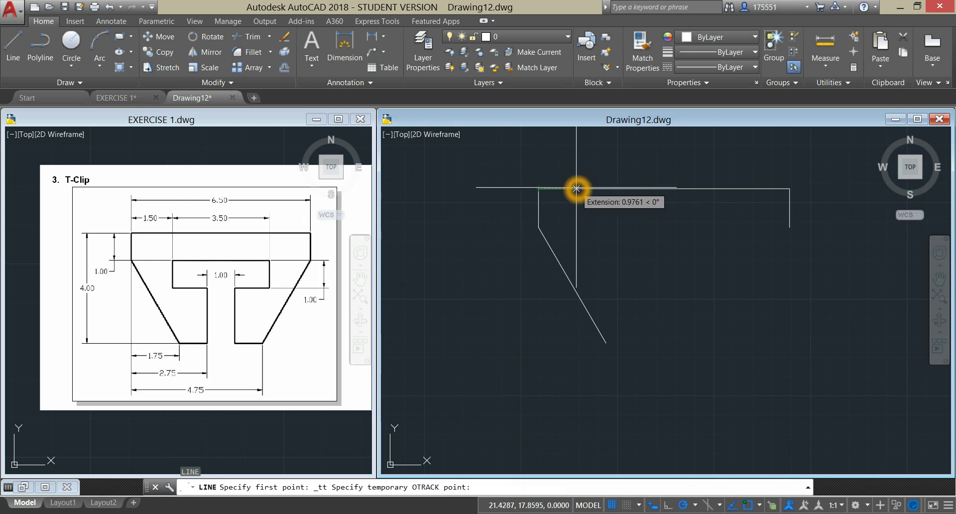
type("1.5")
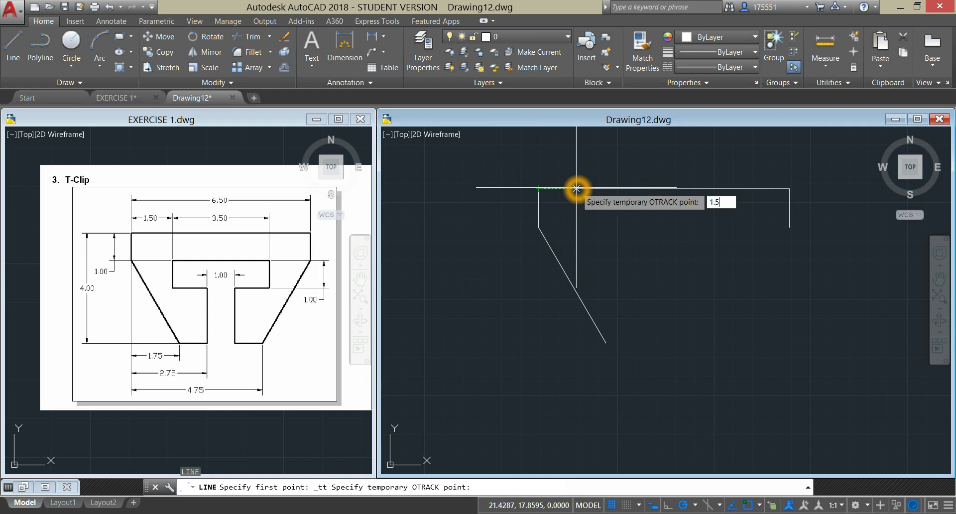
key("Return")
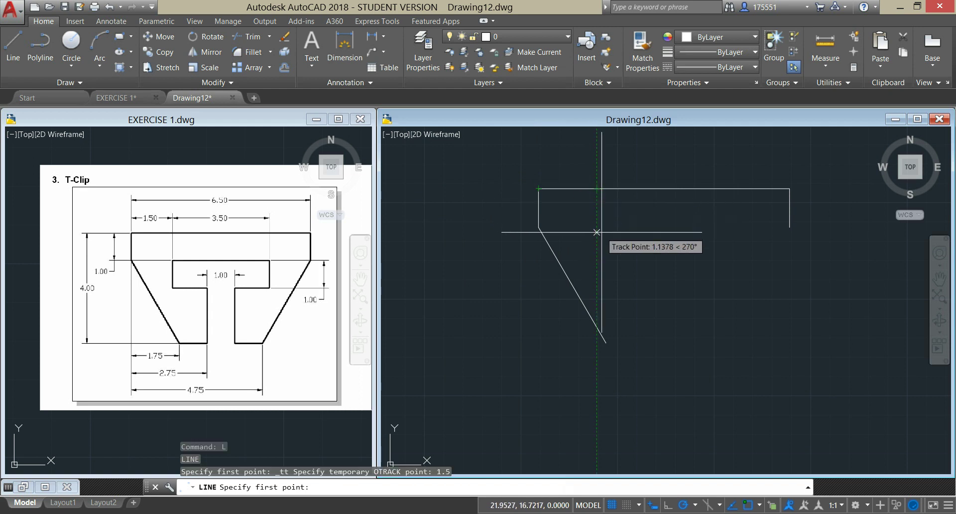
type("1")
key("Return")
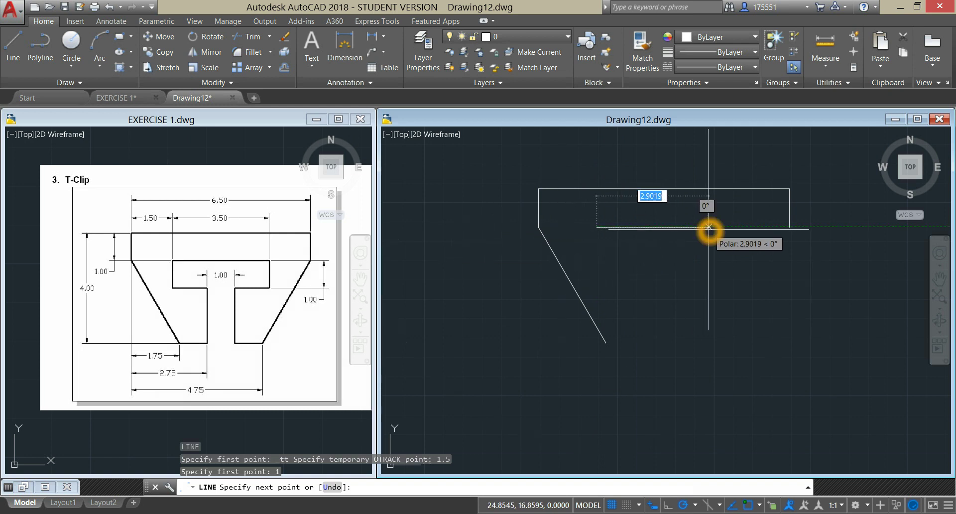
Draw the 3.5-unit inner horizontal line and a 1-unit drop at its right end.
type("3.")
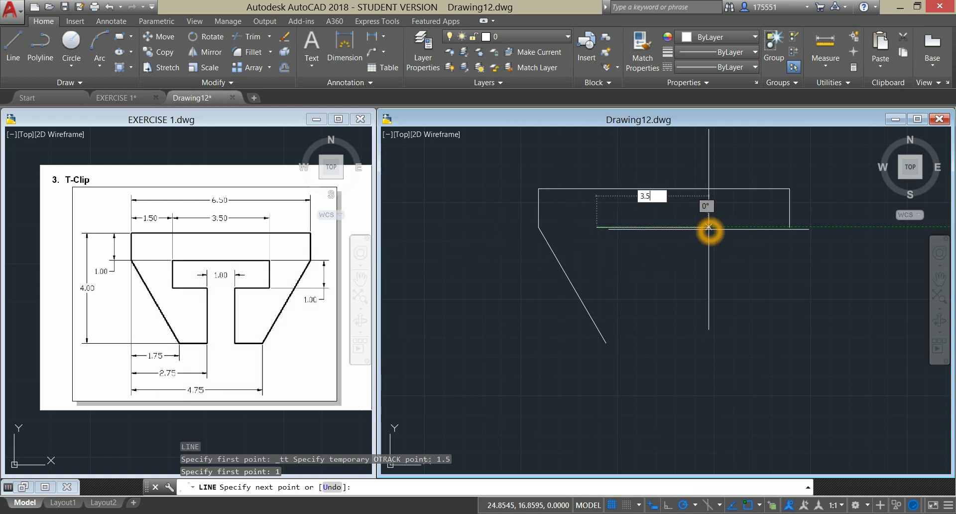
type("5")
key("Return")
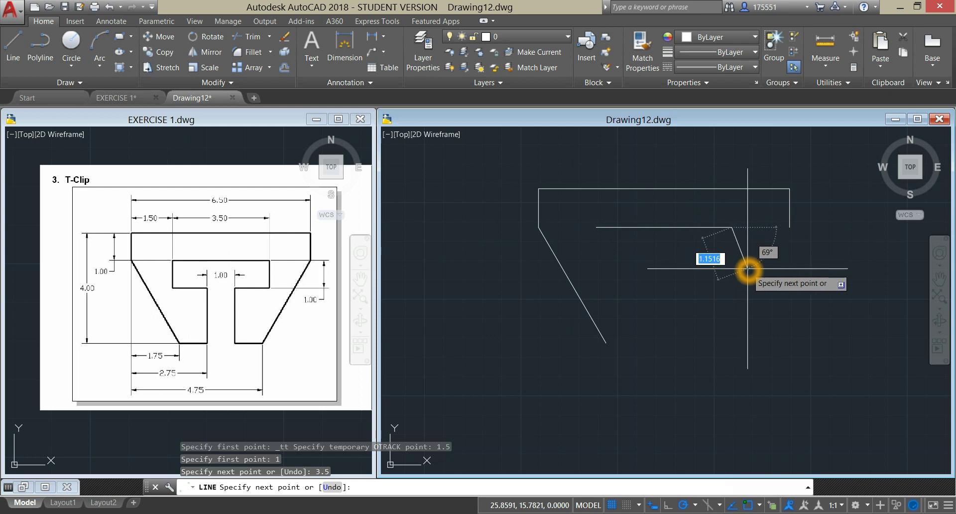
type("1")
key("Return")
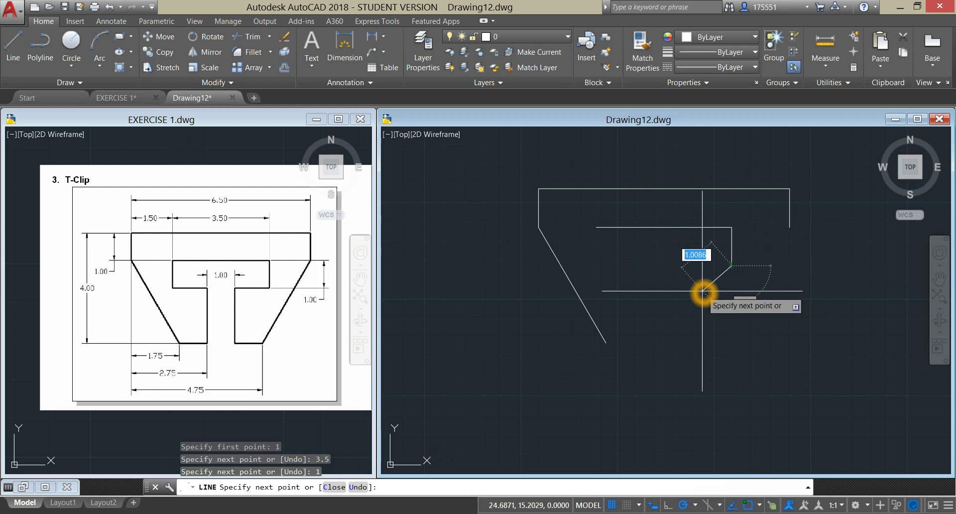
right_click(697, 264)
left_click(716, 271)
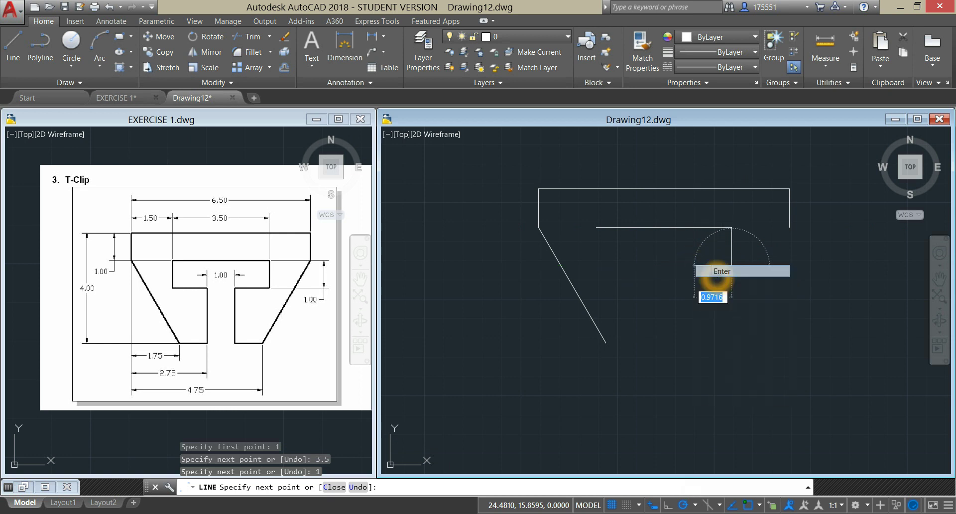
right_click(670, 258)
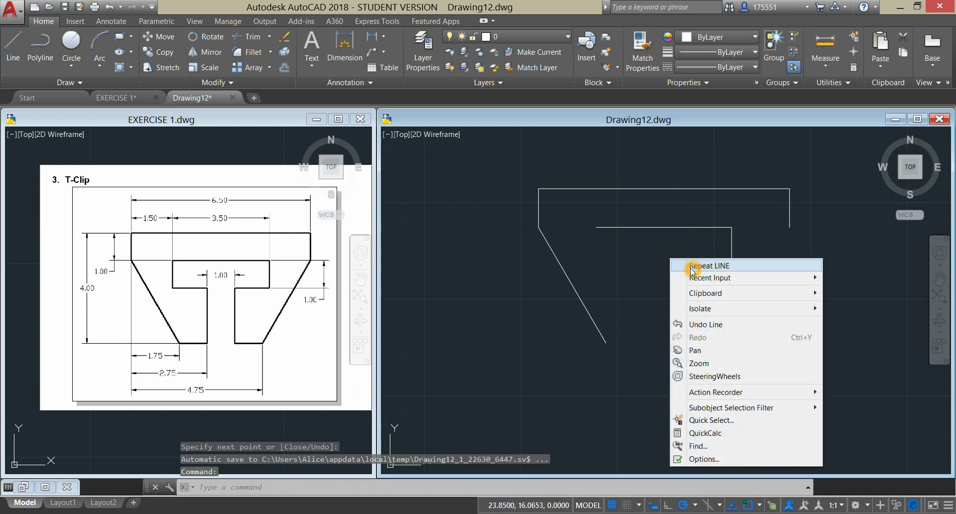
Draw a short drop below the inner line's left end.
left_click(707, 266)
left_click(596, 227)
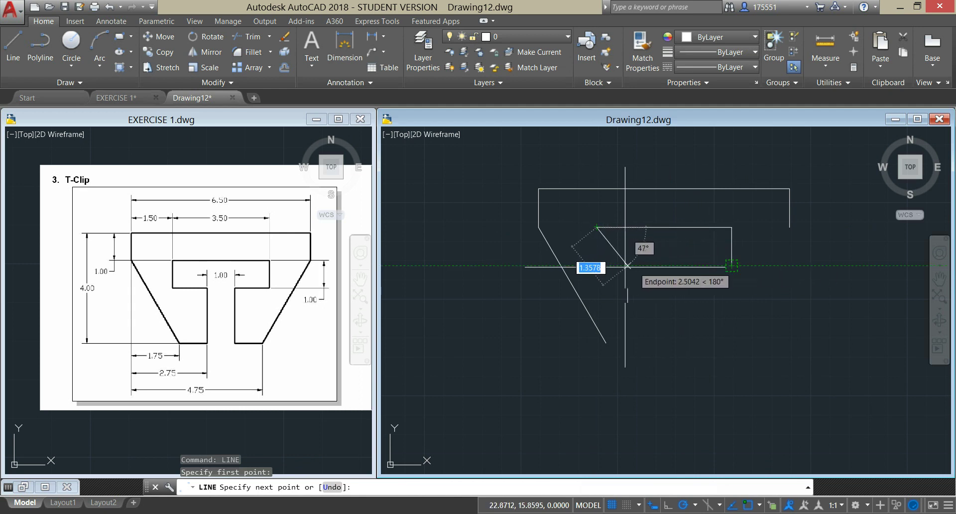
left_click(597, 267)
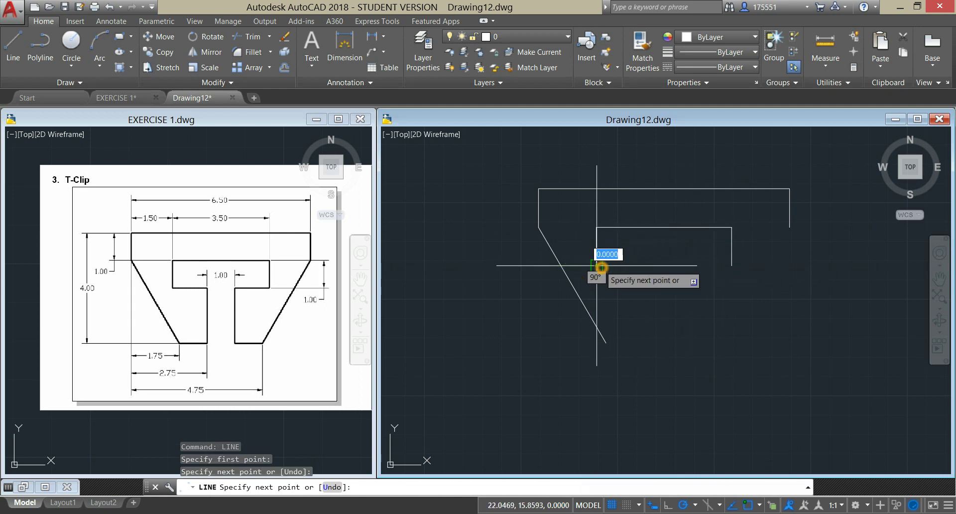
left_click(635, 265)
right_click(635, 264)
left_click(655, 268)
Draw the left stem edge 2.75 from the top-left corner, rising from the diagonal's bottom level.
right_click(647, 259)
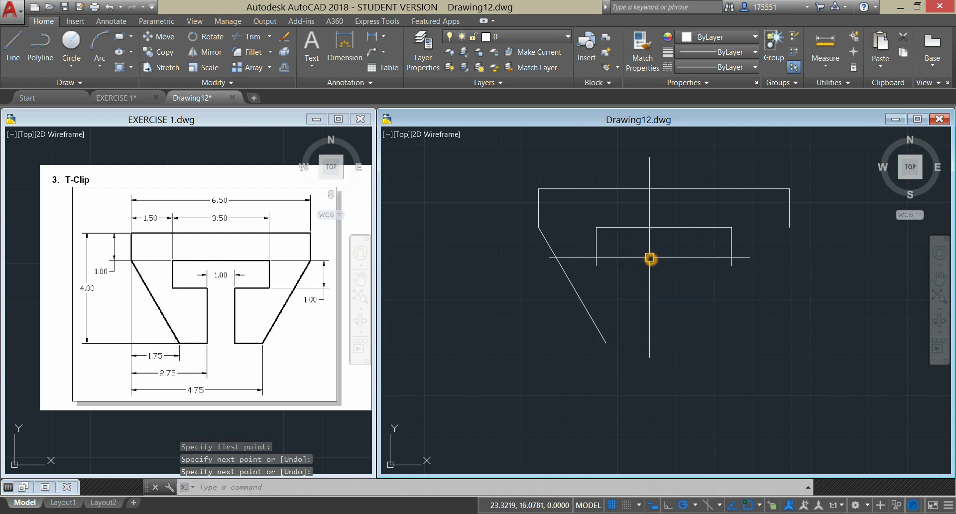
left_click(670, 262)
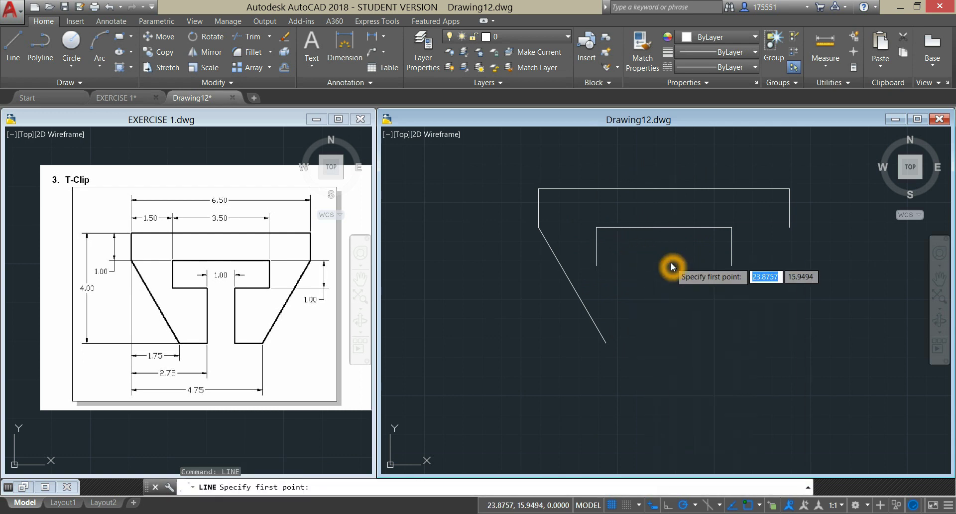
right_click(671, 267, "shift")
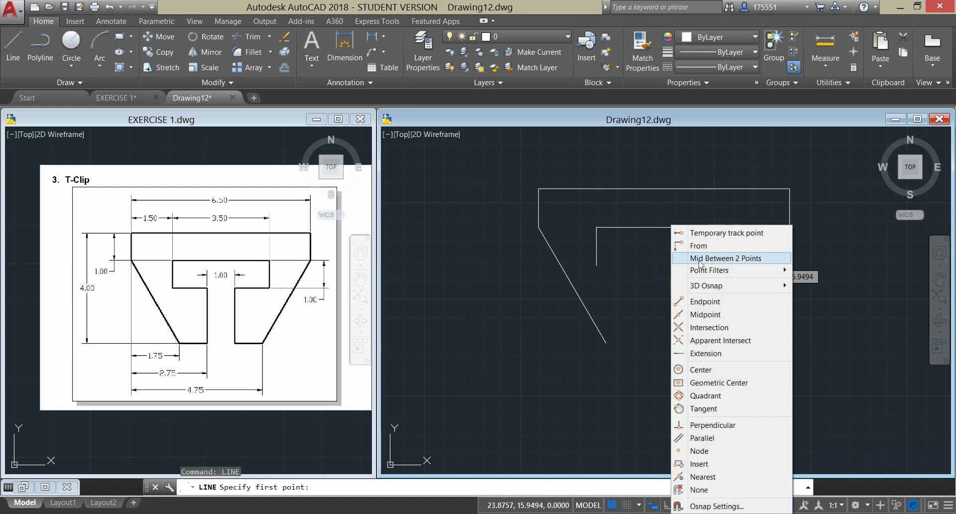
left_click(714, 240)
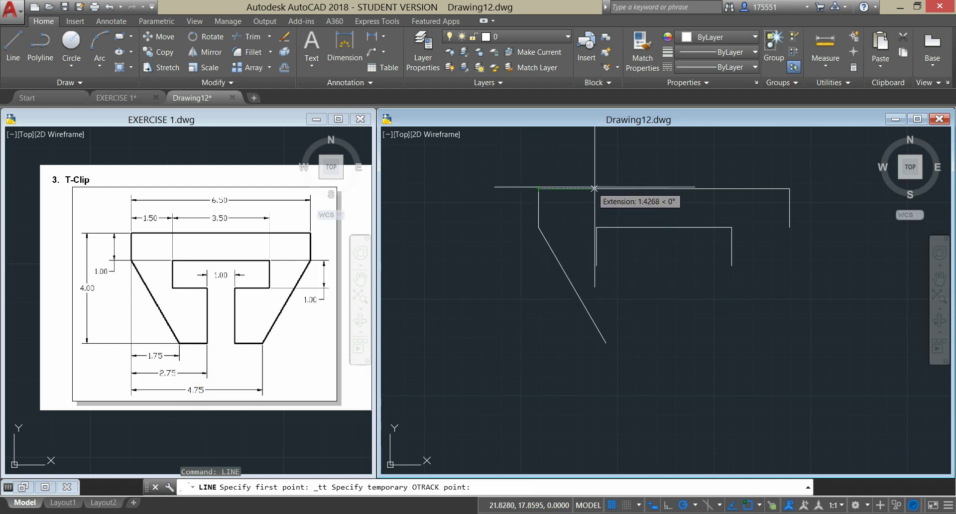
left_click(628, 189)
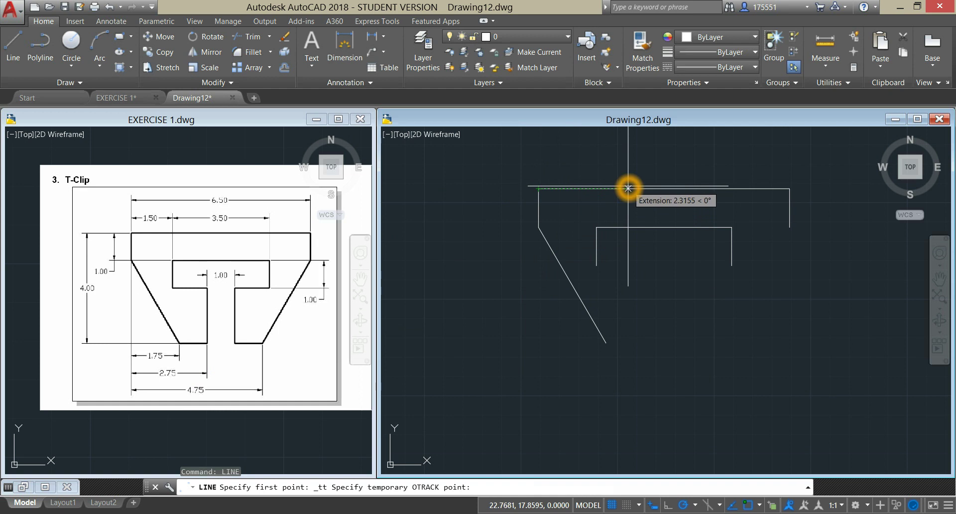
type("2.")
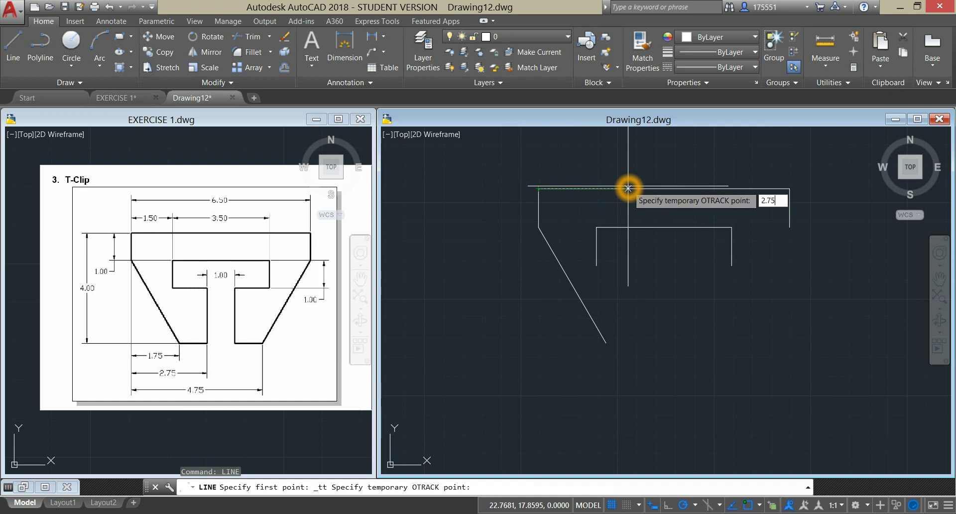
type("75")
key("Return")
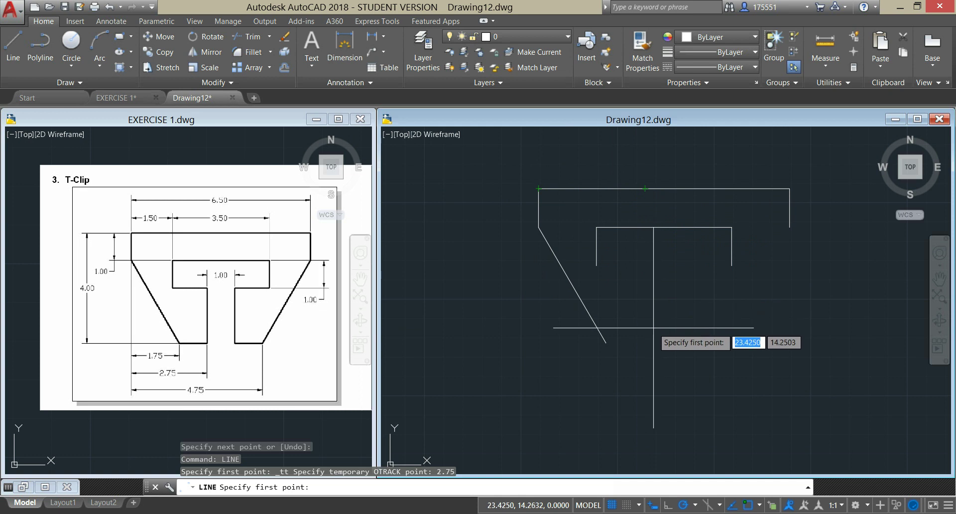
left_click(605, 343)
left_click(617, 343)
left_click(607, 343)
left_click(647, 343)
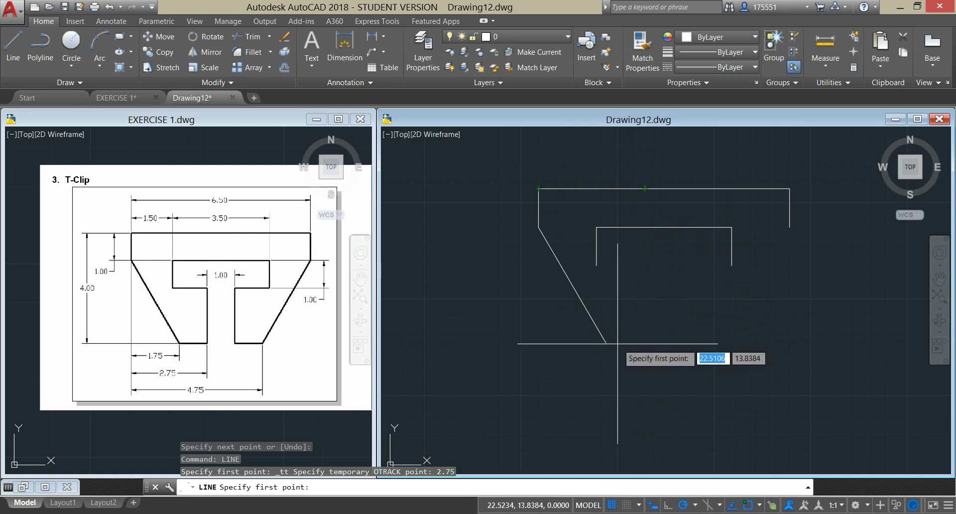
left_click(644, 343)
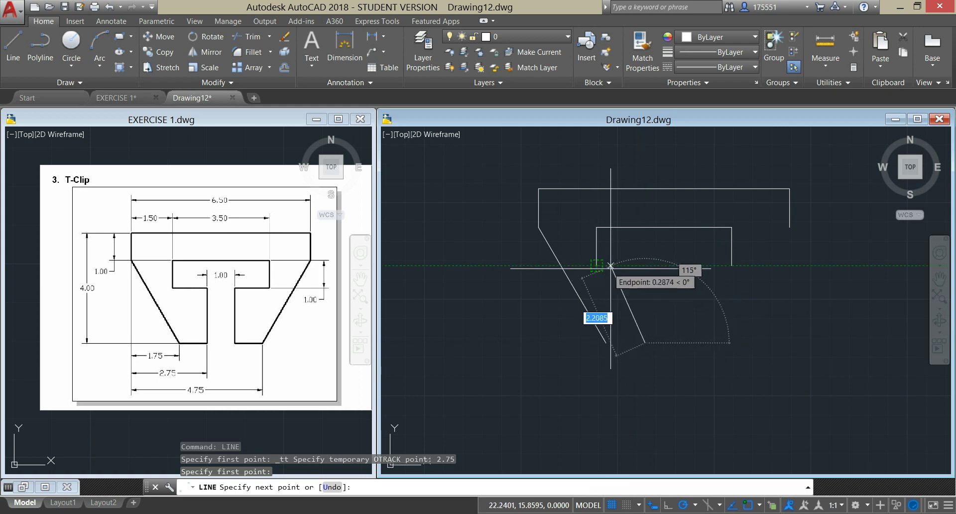
left_click(642, 270)
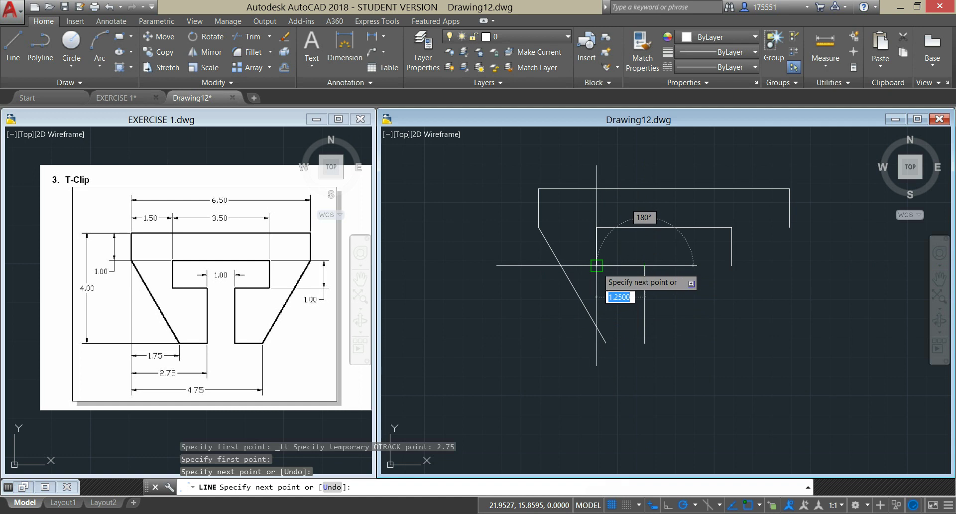
right_click(633, 253)
left_click(625, 259)
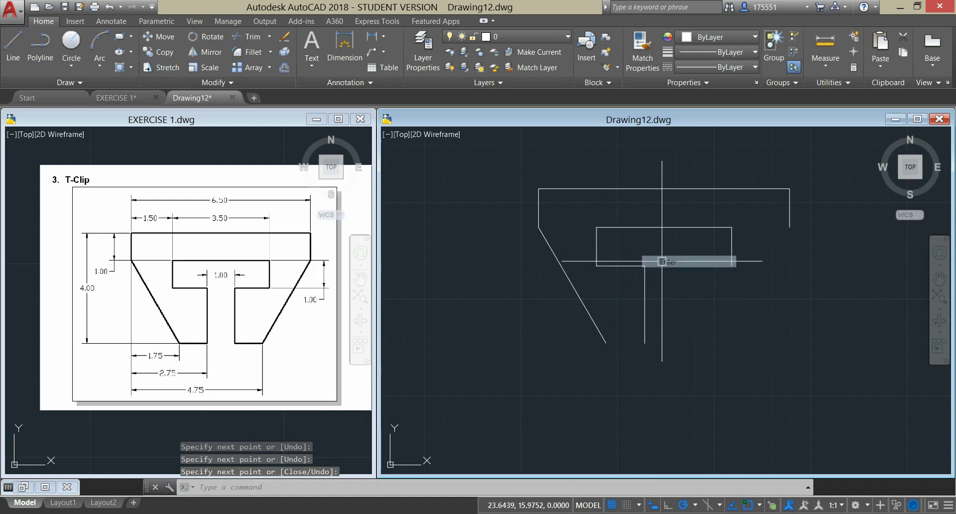
Draw the bottom edge from the diagonal's lower end to the stem's lower end.
right_click(672, 258)
left_click(674, 260)
left_click(606, 343)
left_click(645, 343)
right_click(640, 283)
left_click(650, 290)
right_click(678, 254)
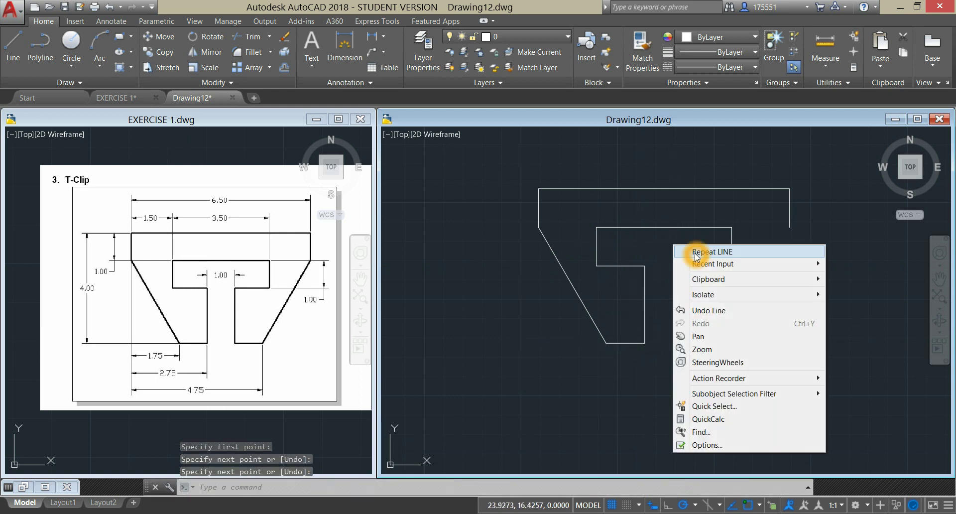
Draw the 1.25-unit horizontal segment under the T's crossbar to the inner shape's corner.
left_click(696, 256)
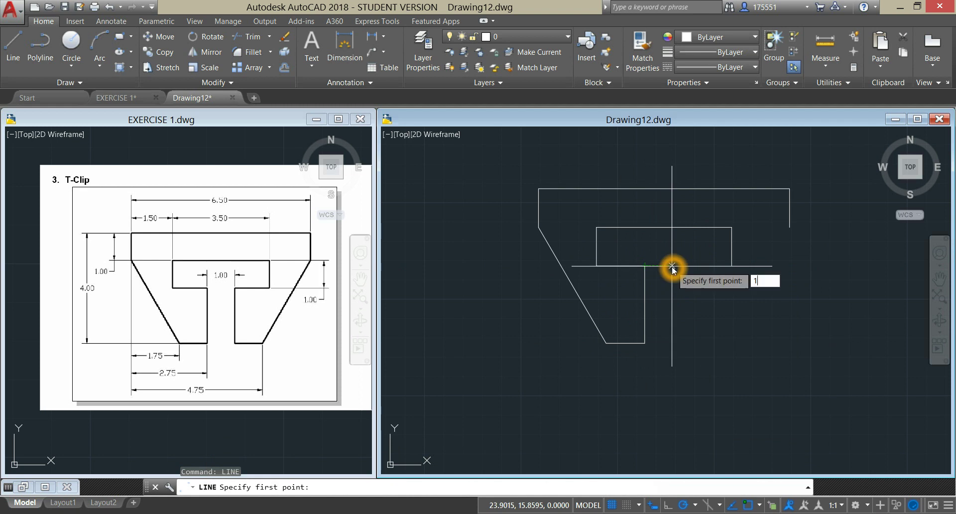
type("1")
key("Return")
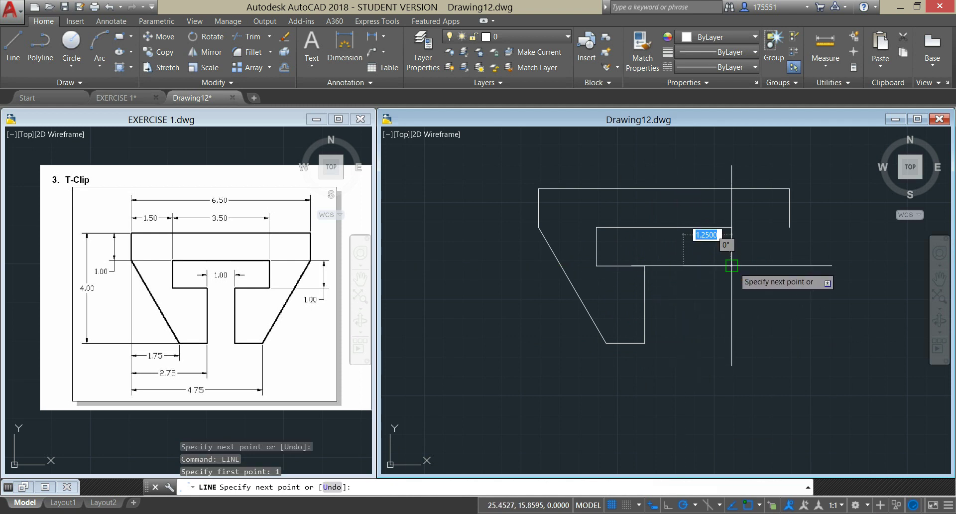
left_click(731, 265)
right_click(755, 243)
left_click(769, 250)
Draw the right stem side from the inner bottom edge down to the bottom level.
right_click(695, 244)
left_click(702, 249)
left_click(682, 266)
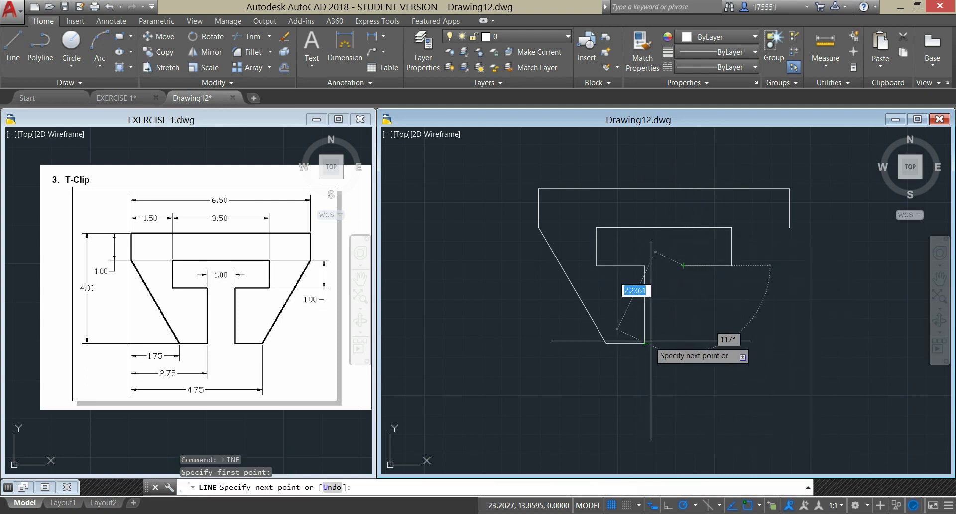
left_click(683, 343)
left_click(718, 344)
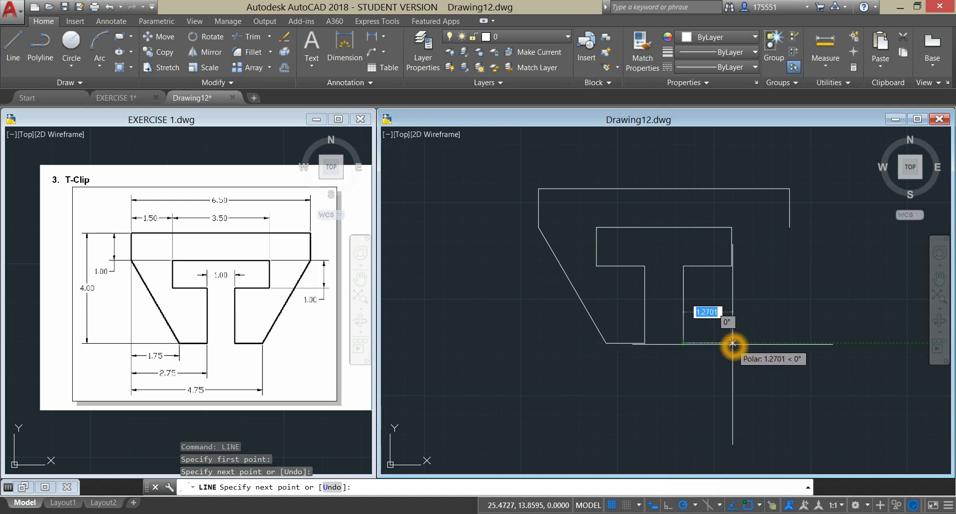
right_click(726, 301)
left_click(747, 312)
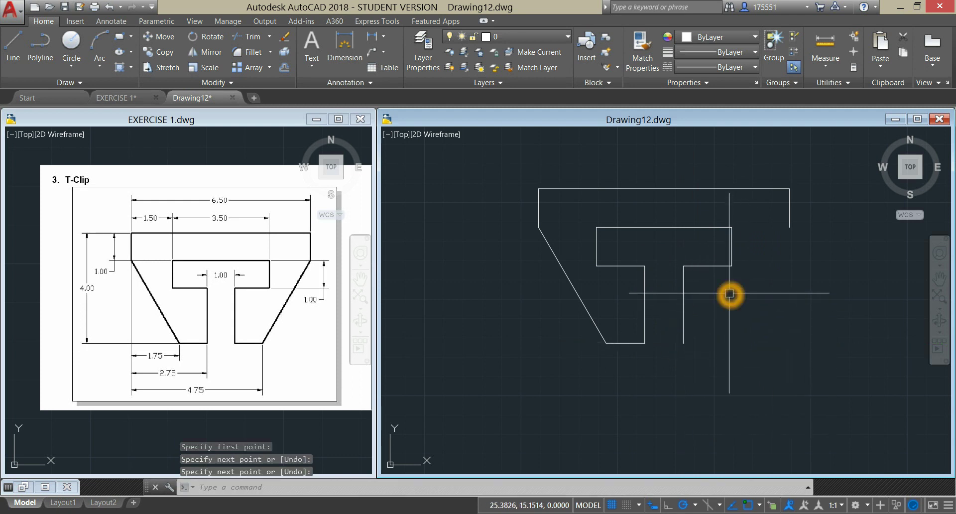
Measure the distance between the two stem corners with DI, confirming 1.0000.
type("di")
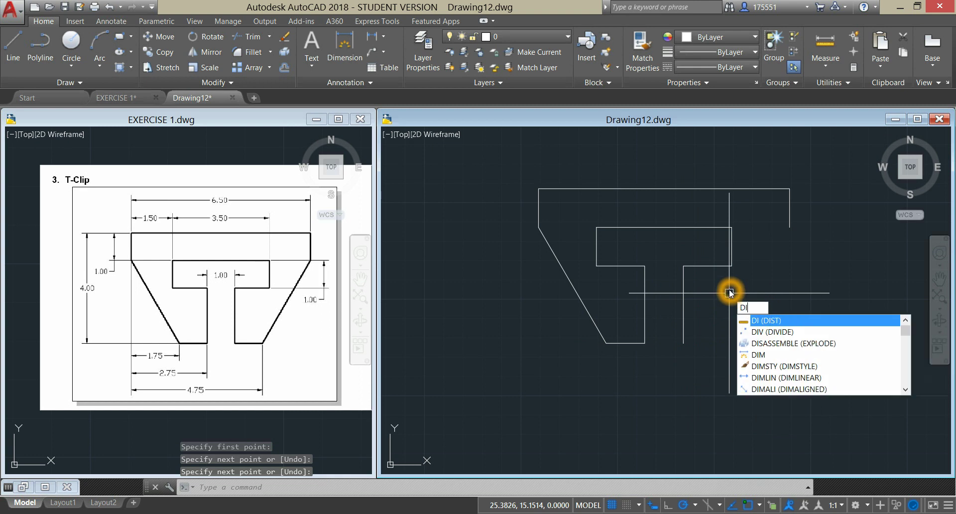
key("Return")
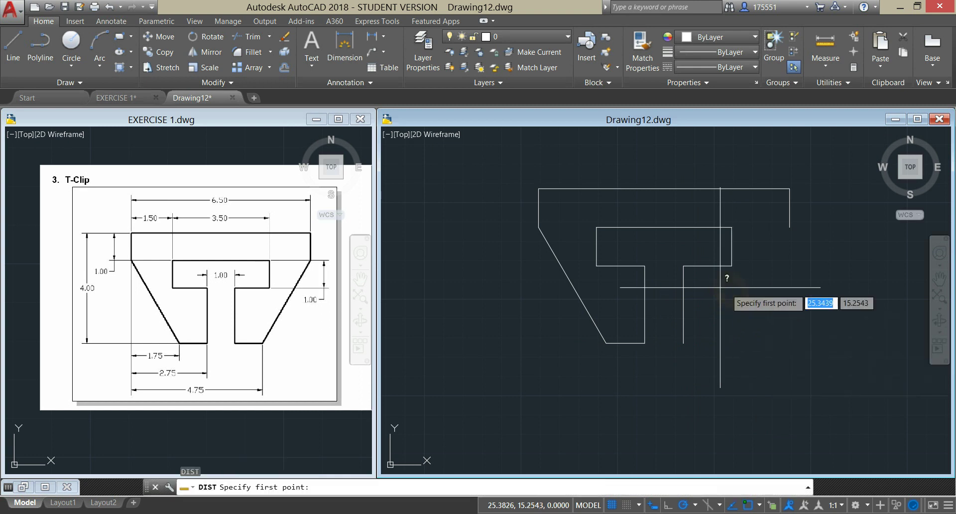
left_click(646, 266)
left_click(683, 267)
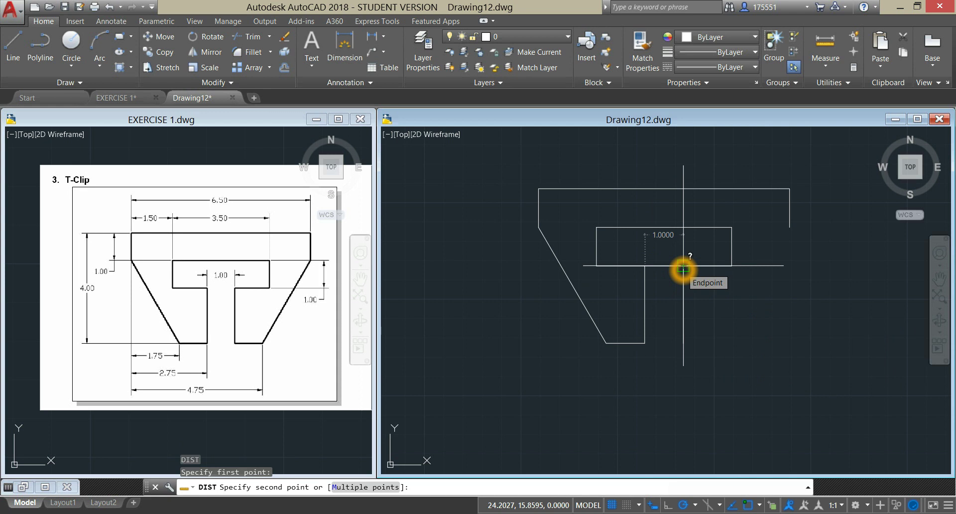
left_click(684, 269)
key("Escape")
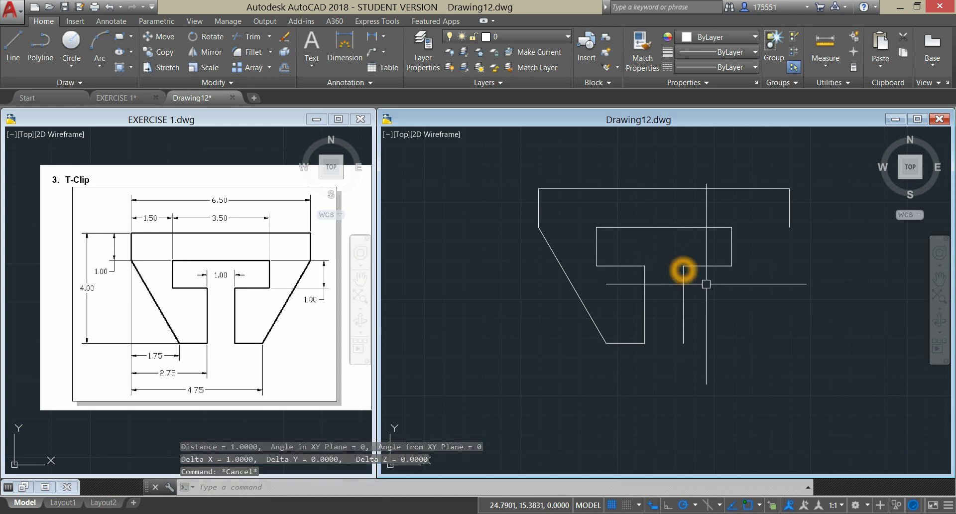
left_click(234, 342)
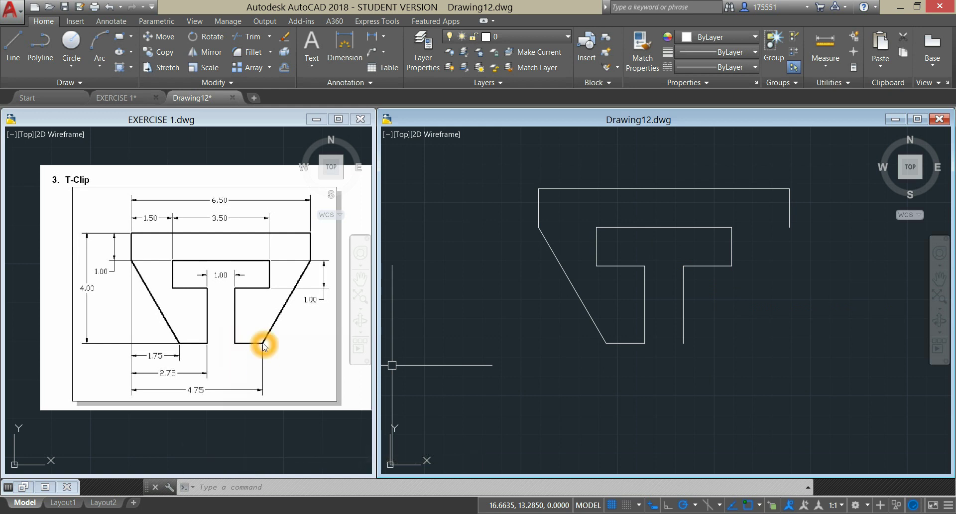
Start LINE at a temporary tracking point 4.75 right of the top-left corner.
left_click(448, 233)
left_click(478, 225)
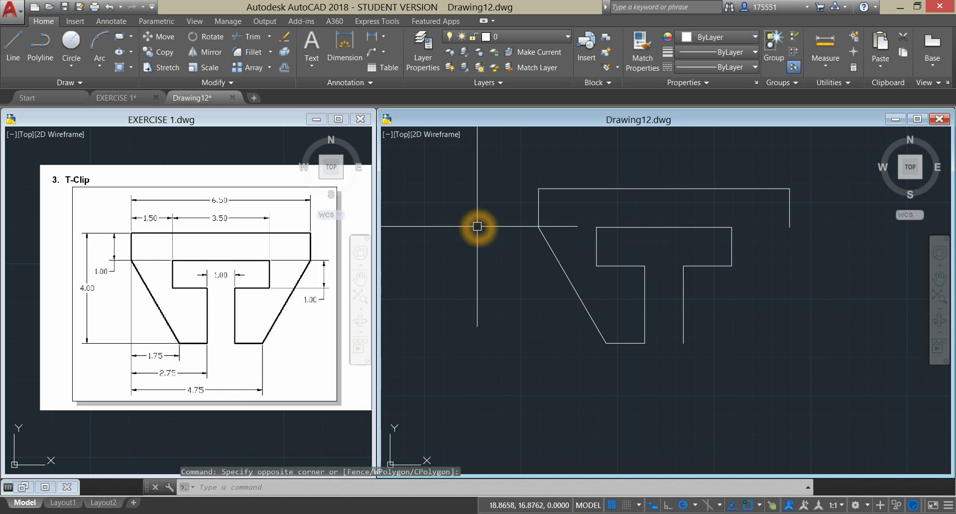
left_click(13, 45)
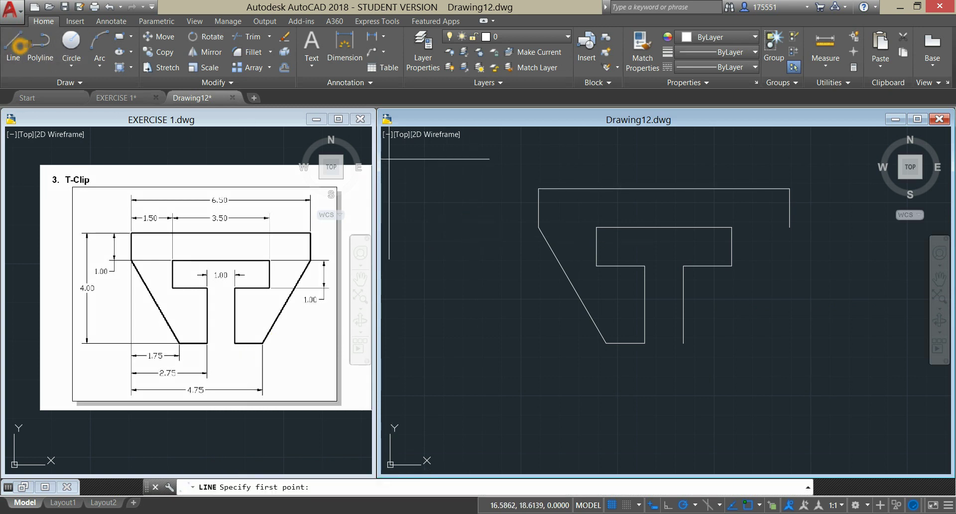
right_click(481, 191, "shift")
left_click(510, 199)
left_click(680, 305)
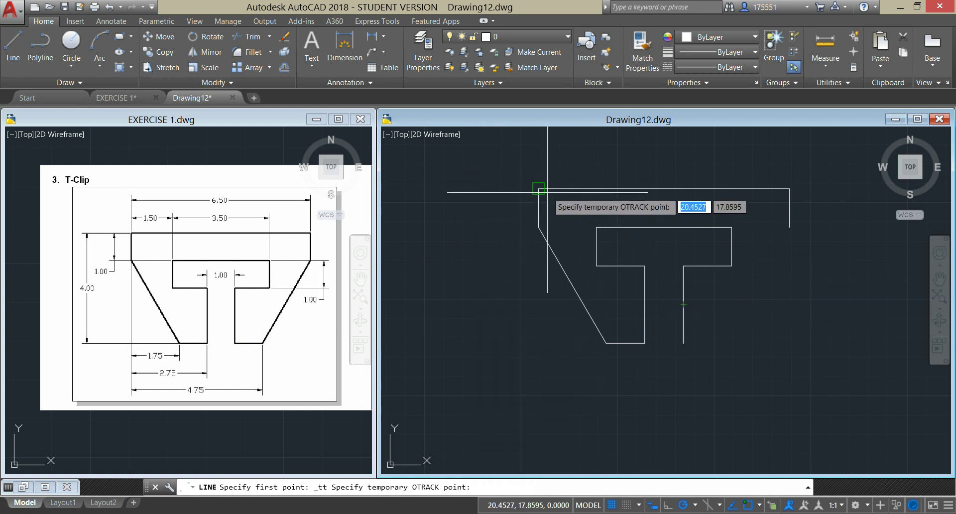
left_click(706, 192)
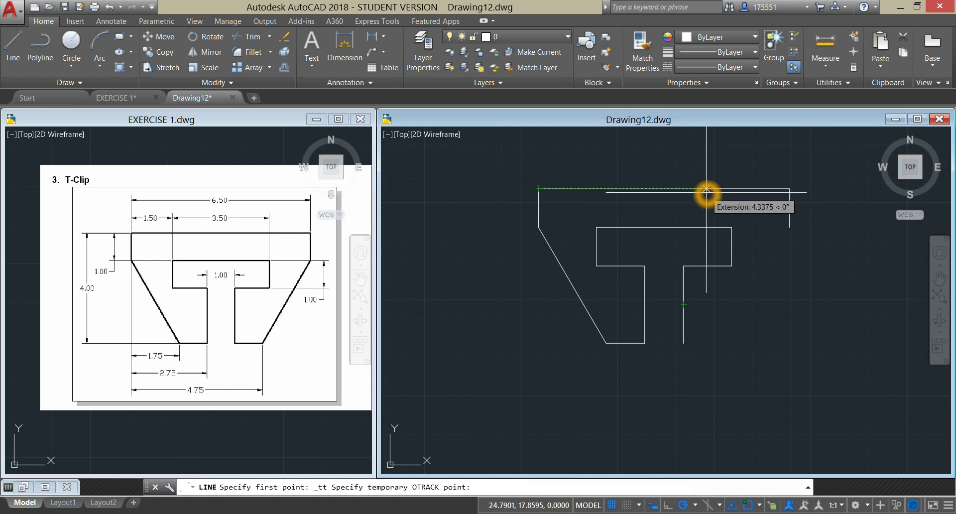
type("4")
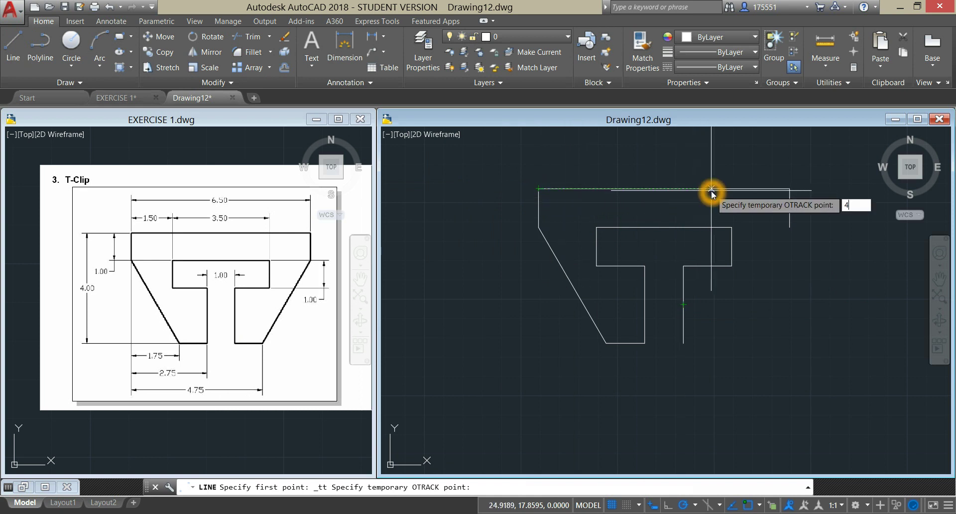
type(".75")
key("Return")
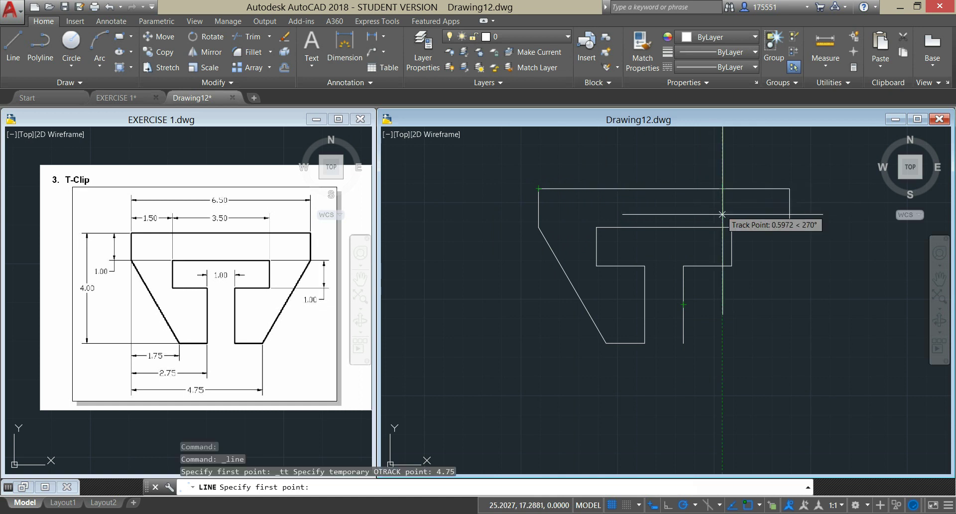
Draw the right foot's bottom edge from the tracked bottom point to the stem.
left_click(725, 342)
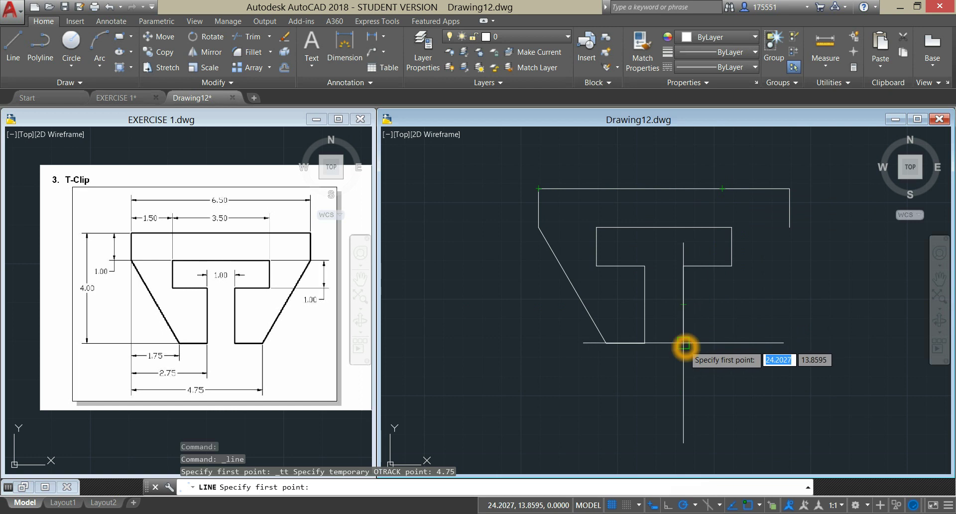
left_click(723, 343)
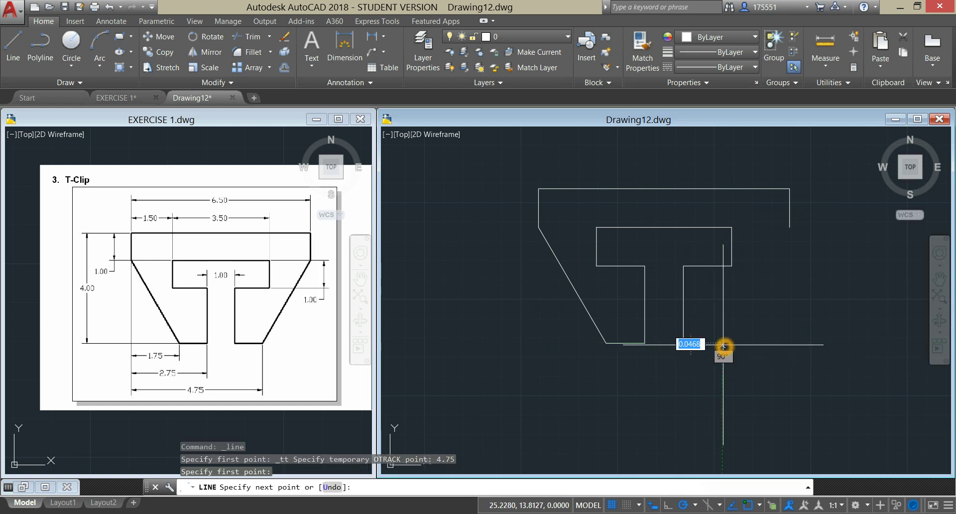
left_click(684, 343)
right_click(737, 315)
left_click(761, 316)
Draw the slanted right side from the foot's end up to the top bar's right corner.
right_click(749, 283)
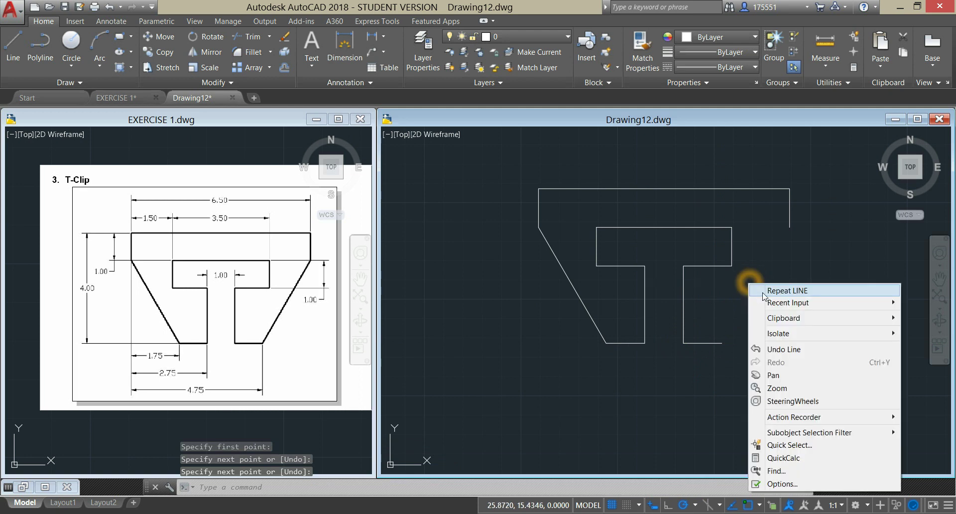
left_click(763, 291)
left_click(722, 343)
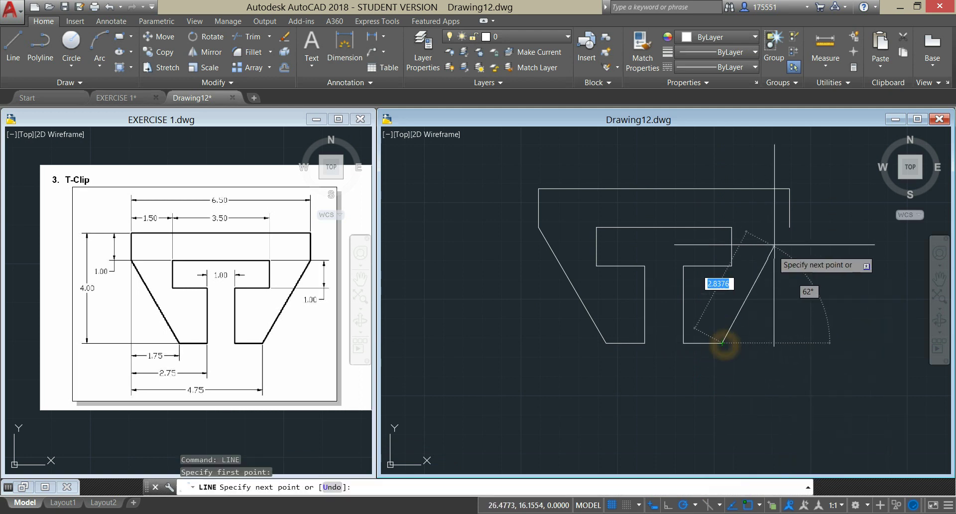
left_click(790, 227)
right_click(790, 269)
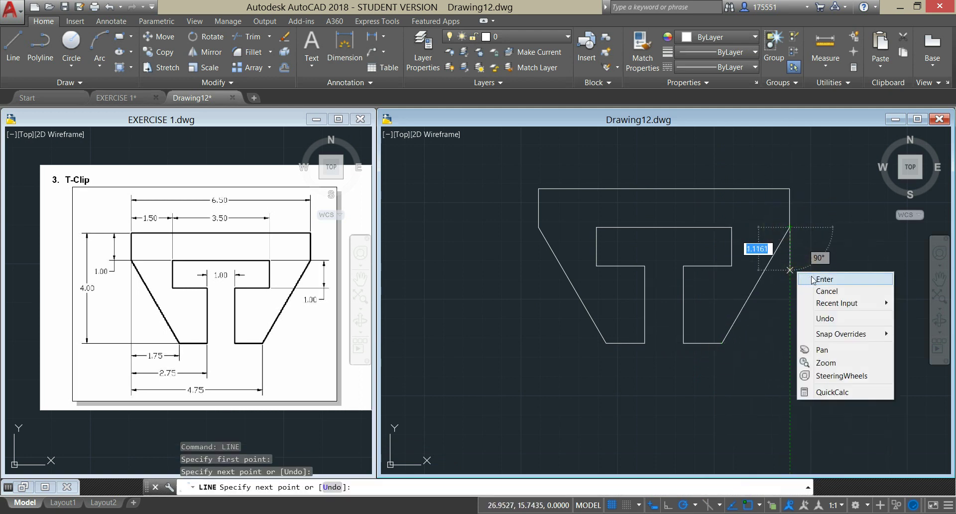
left_click(810, 280)
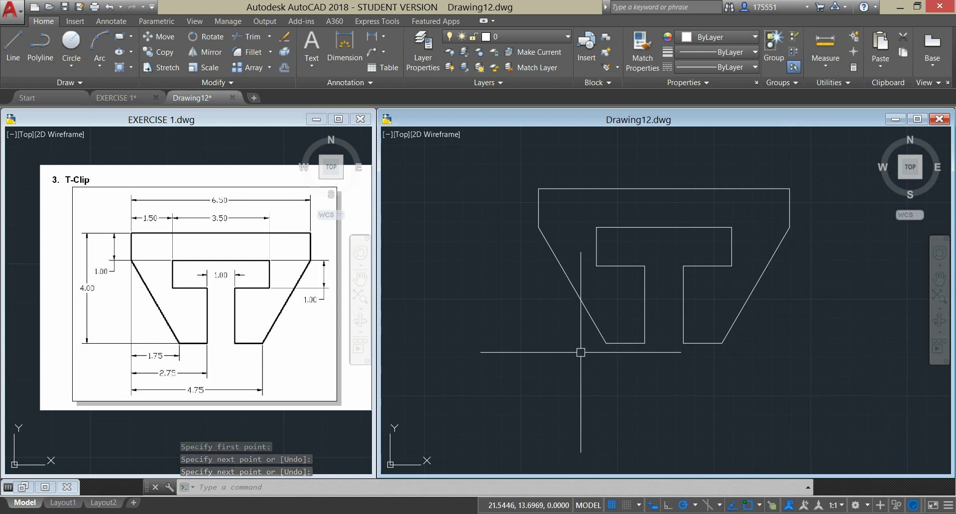
Window-select and erase the whole T-clip, then pan EXERCISE 1 to the Base Plate.
left_click(519, 151)
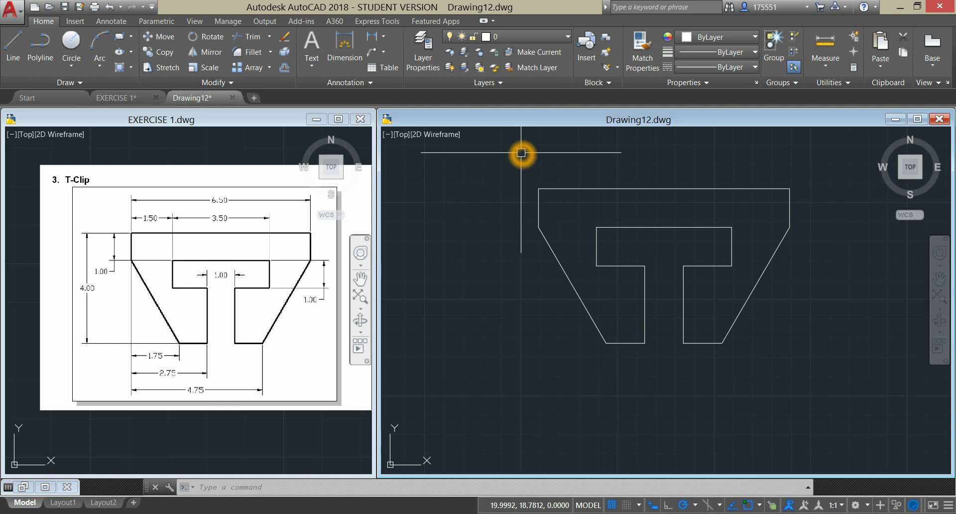
left_click(883, 395)
right_click(816, 279)
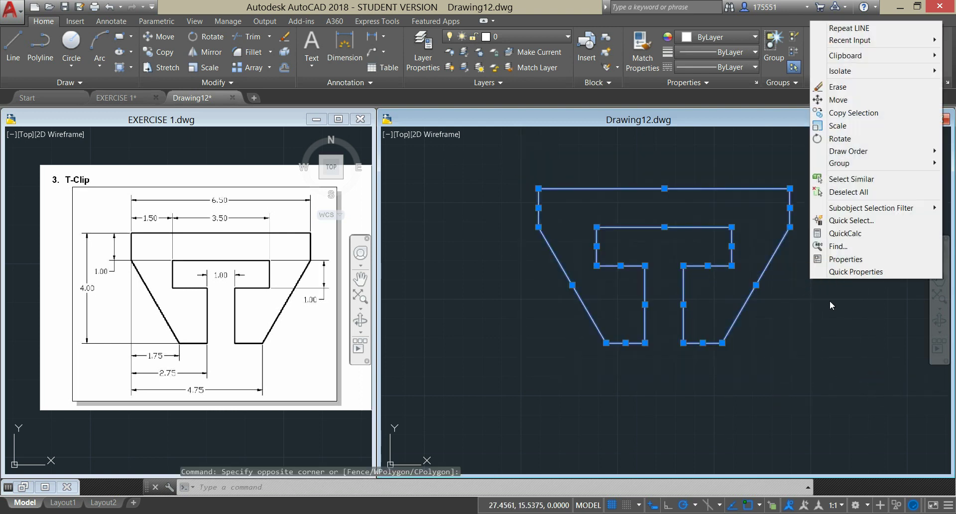
left_click(861, 92)
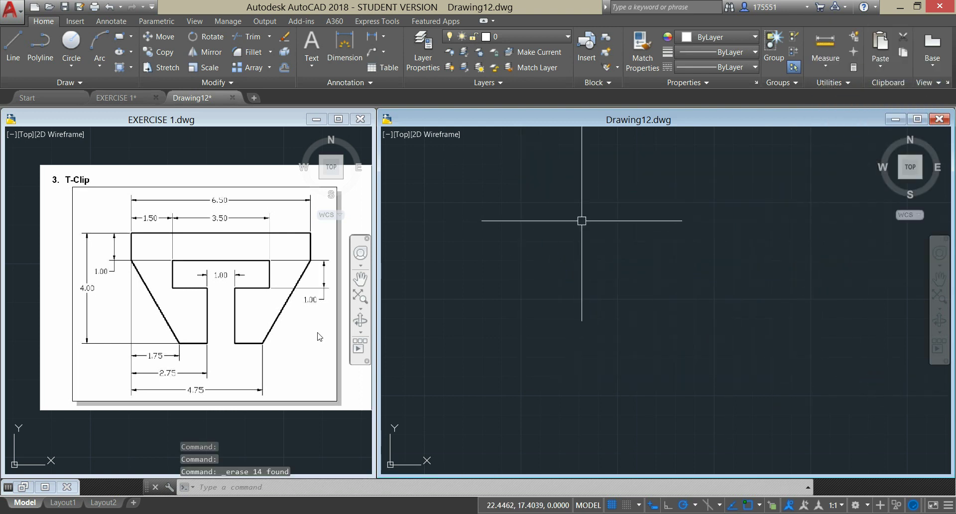
left_click(150, 394)
mouse_move(226, 351)
middle_mouse_down()
mouse_move(46, 384)
mouse_move(145, 363)
mouse_move(37, 358)
mouse_move(59, 351)
middle_mouse_up()
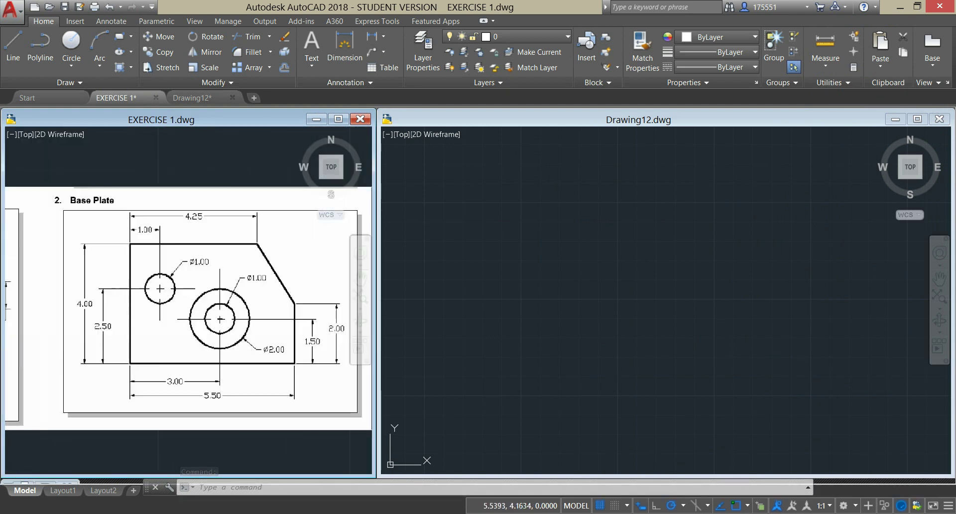
Draw the plate's 4-unit left side, 5.5-unit bottom edge and 2-unit right side.
left_click(498, 204)
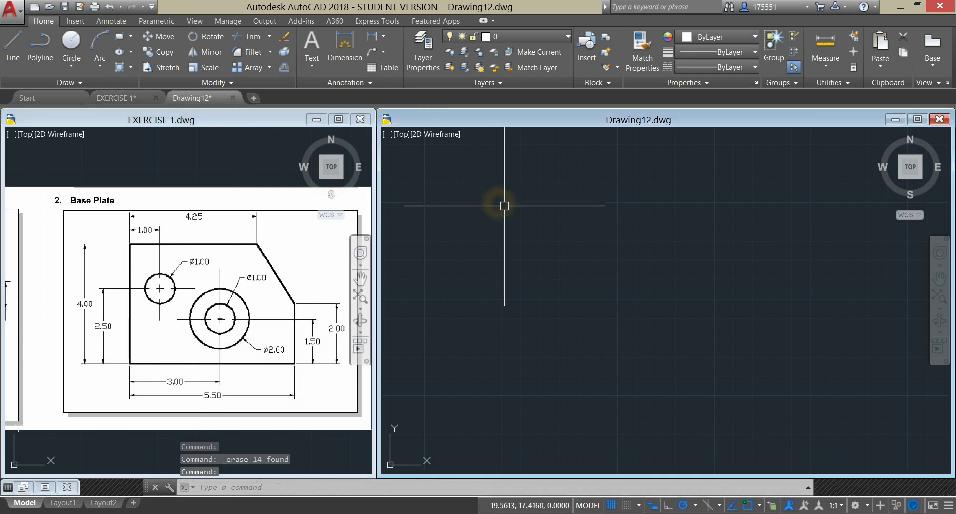
left_click(612, 275)
type("L")
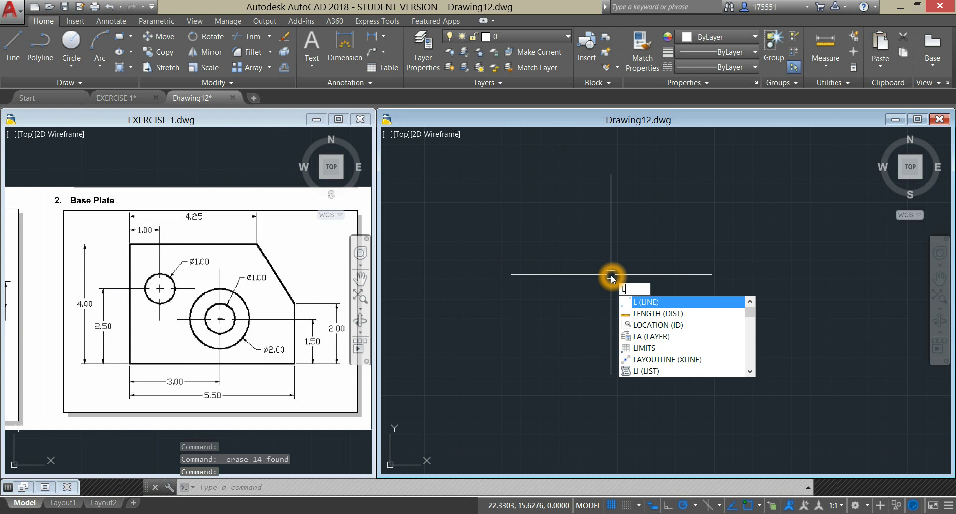
key("Return")
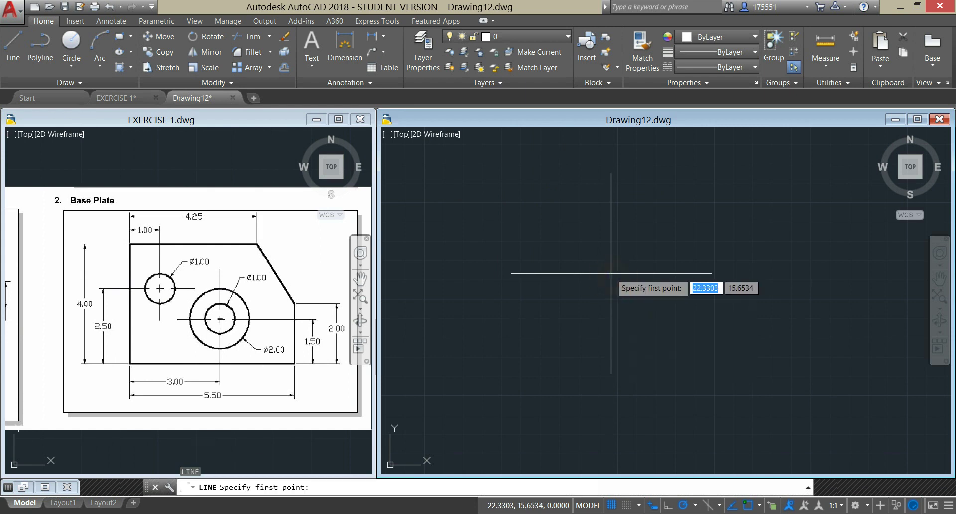
left_click(529, 205)
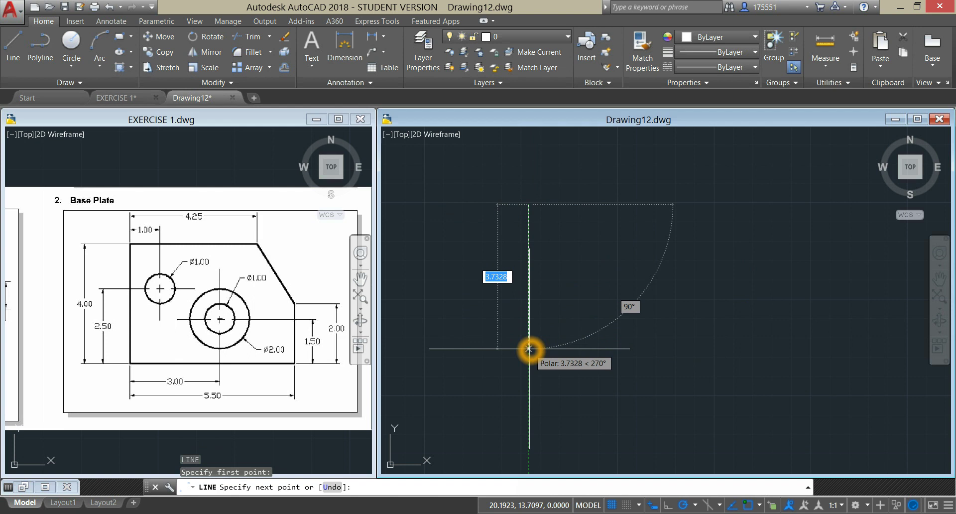
type("4")
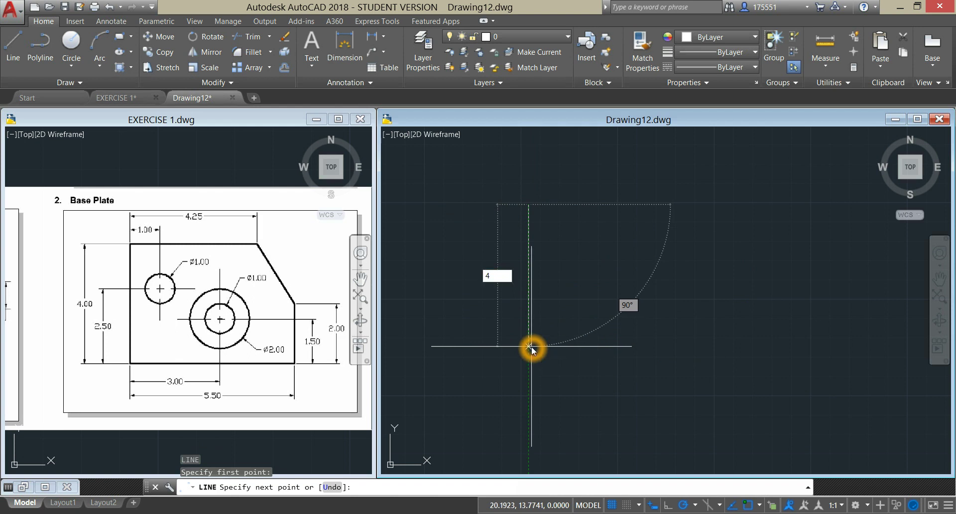
key("Return")
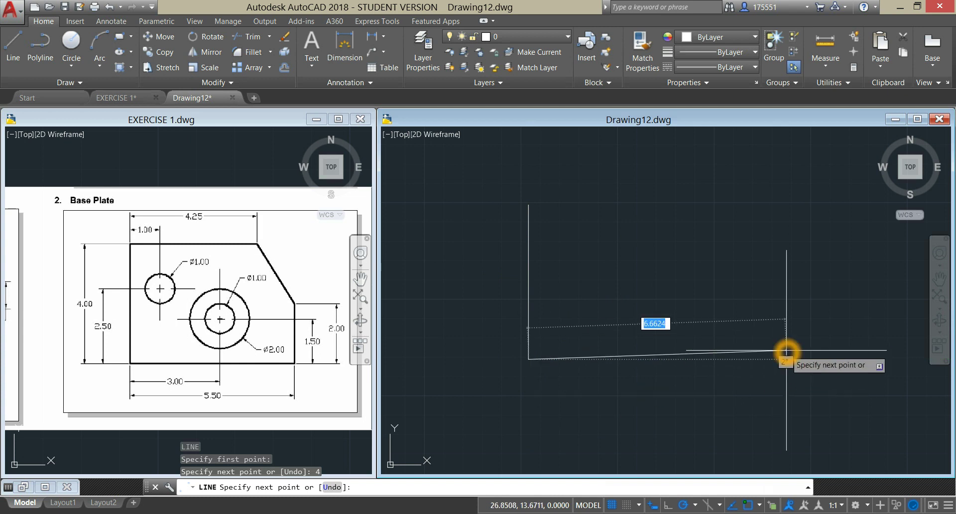
type("5")
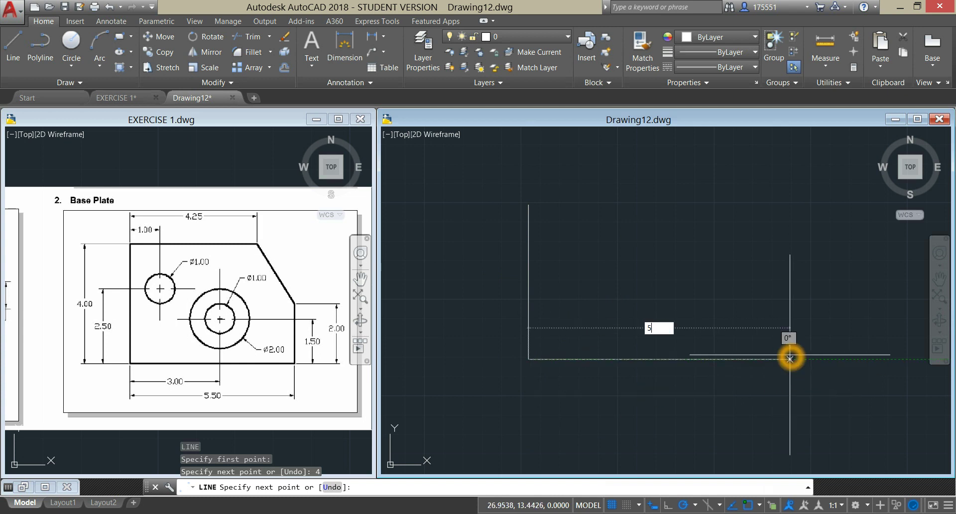
type(".5")
key("Return")
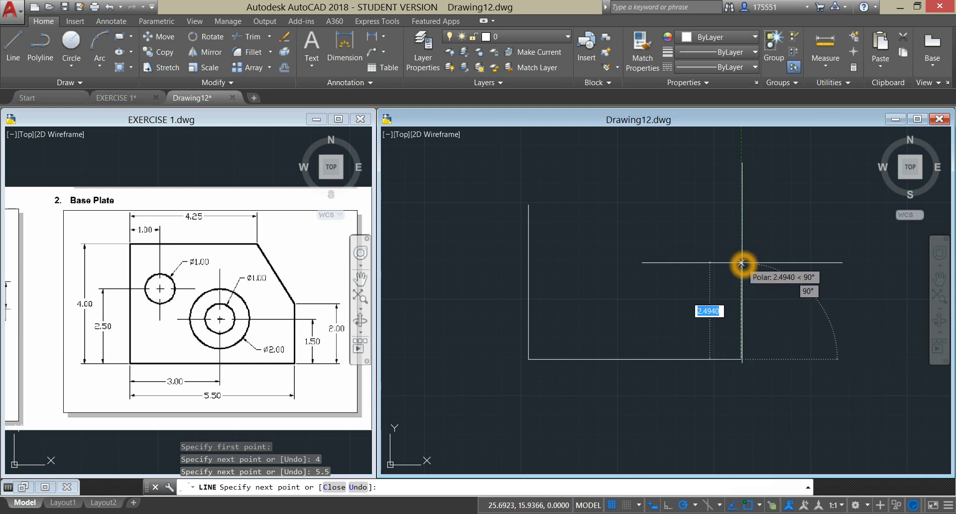
type("2")
key("Return")
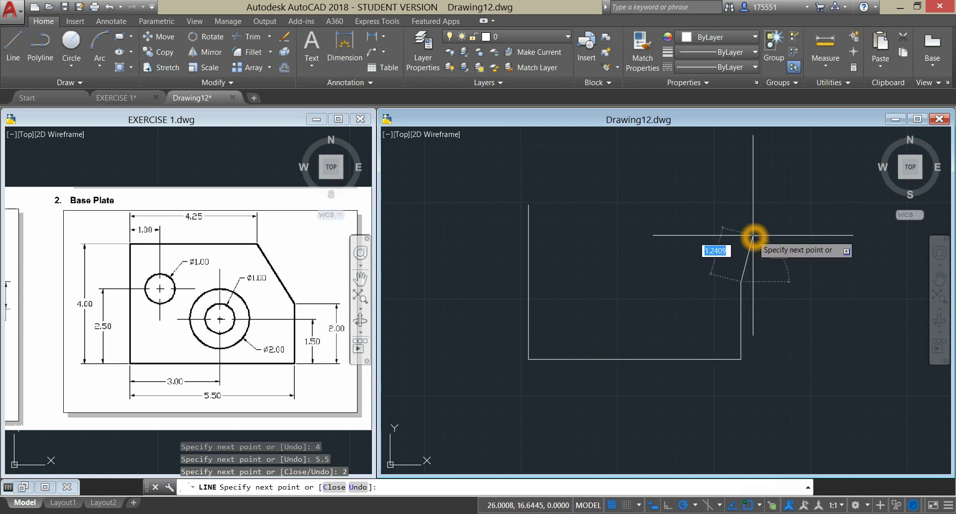
right_click(751, 222)
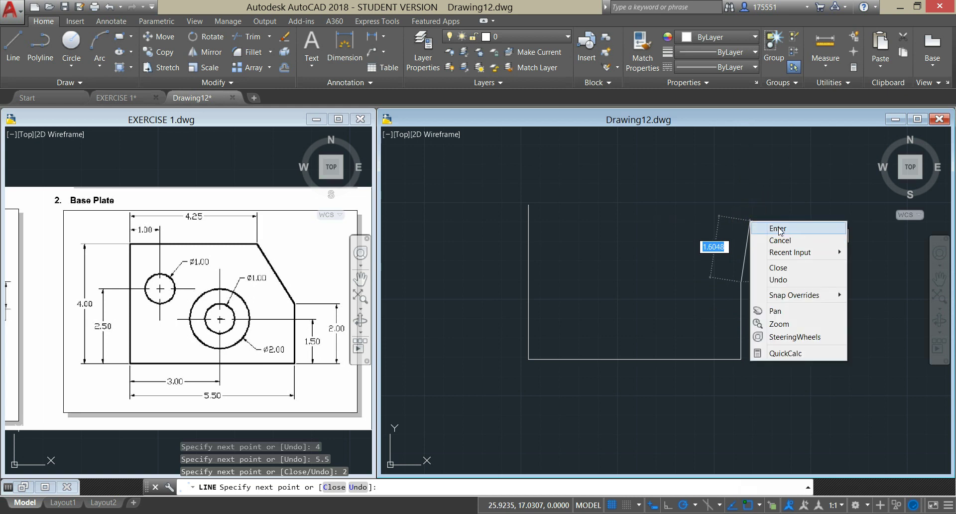
left_click(772, 228)
Add the 4.25 top edge and the slanted corner line down to the right side's top.
right_click(604, 220)
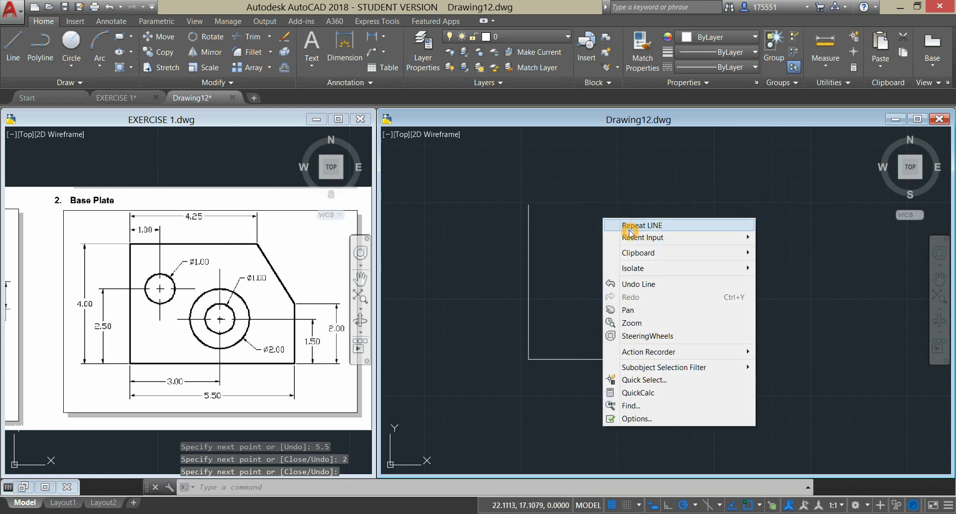
left_click(612, 223)
left_click(528, 205)
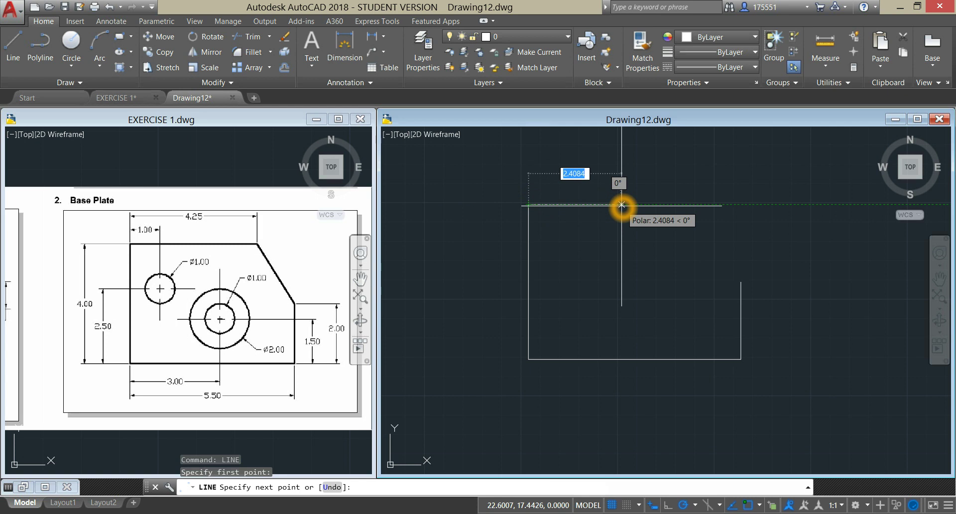
type("4.25")
key("Return")
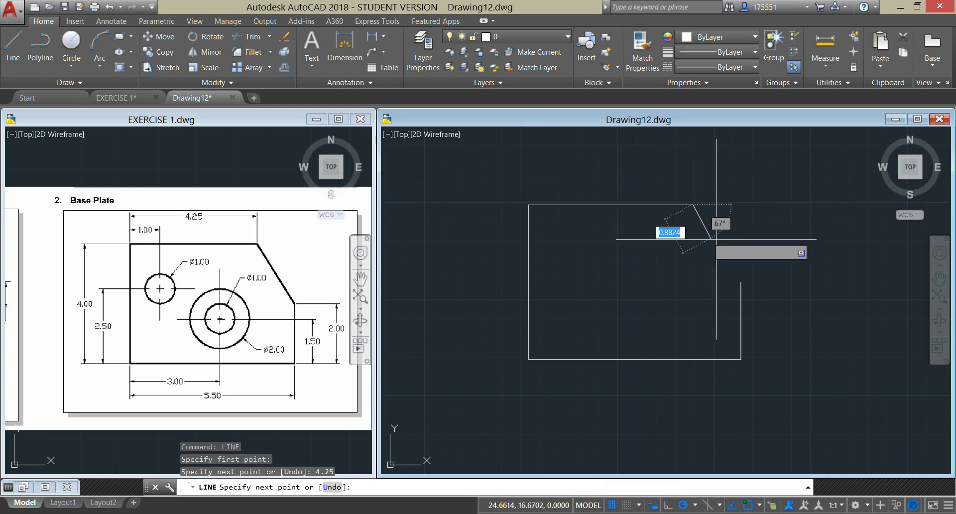
left_click(741, 285)
right_click(755, 244)
left_click(780, 248)
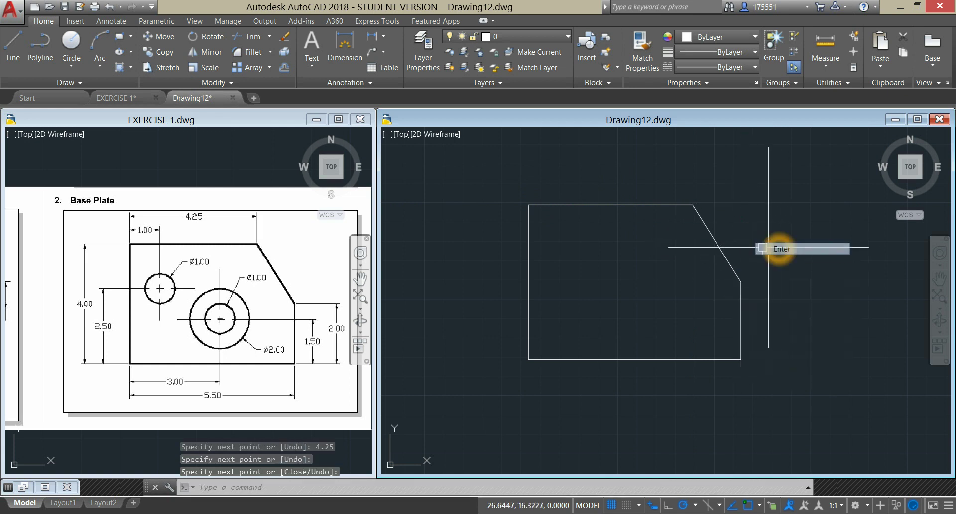
key("ctrl+Tab")
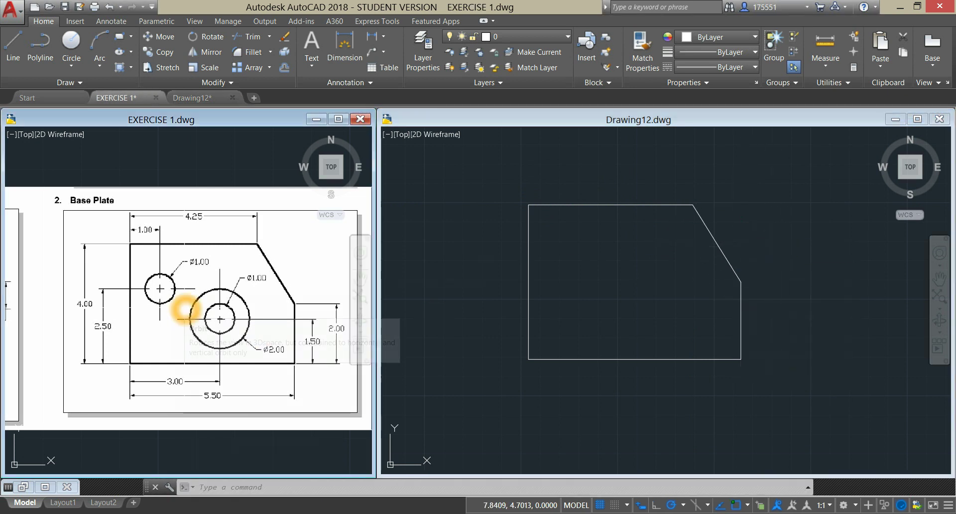
Check the small hole's centre on EXERCISE 1, then return to Drawing12.
left_click(160, 288)
left_click(160, 289)
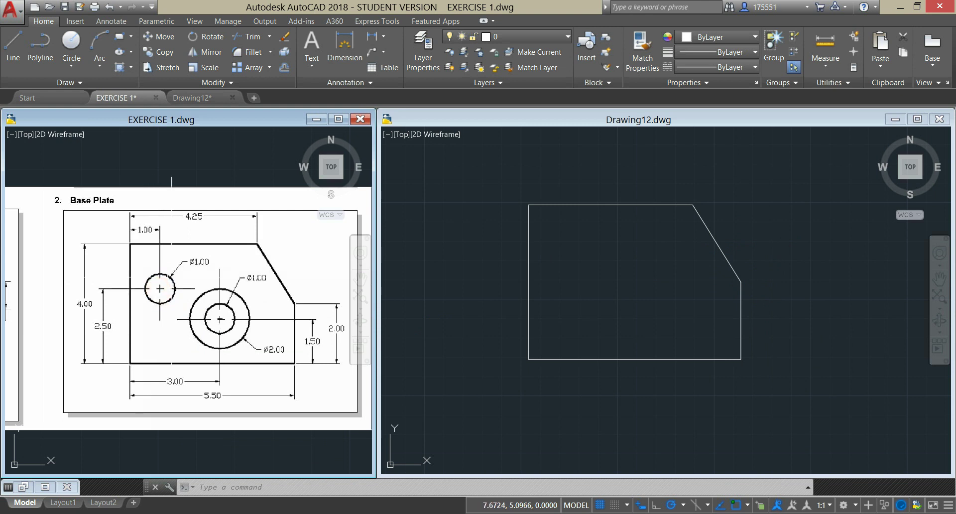
left_click(437, 221)
left_click(439, 224)
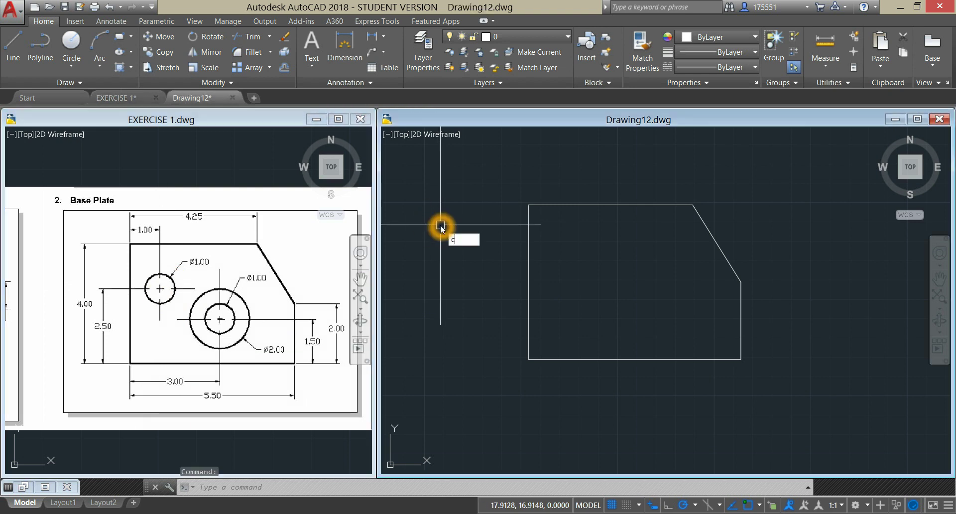
Start a circle centred 1 right and 2.5 up from the plate's lower-left corner.
type("c")
left_click(478, 253)
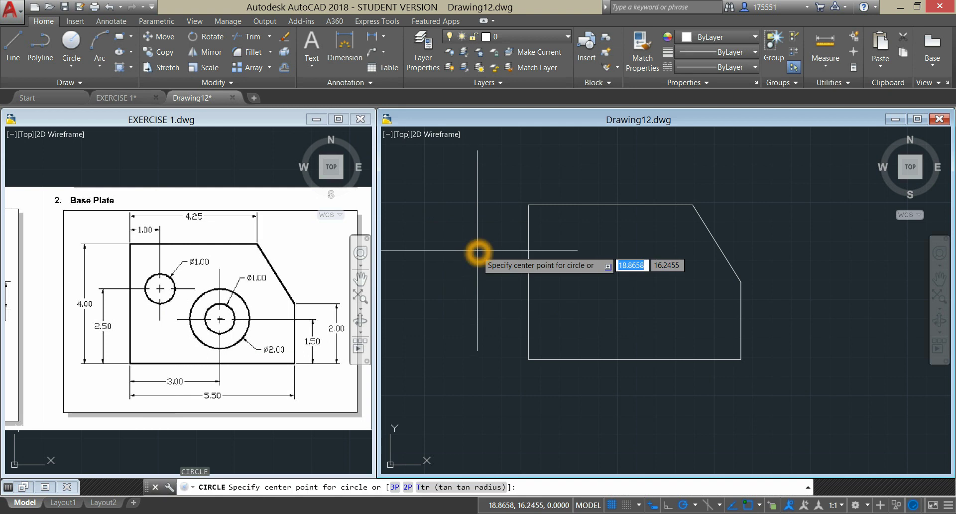
right_click(478, 253, "shift")
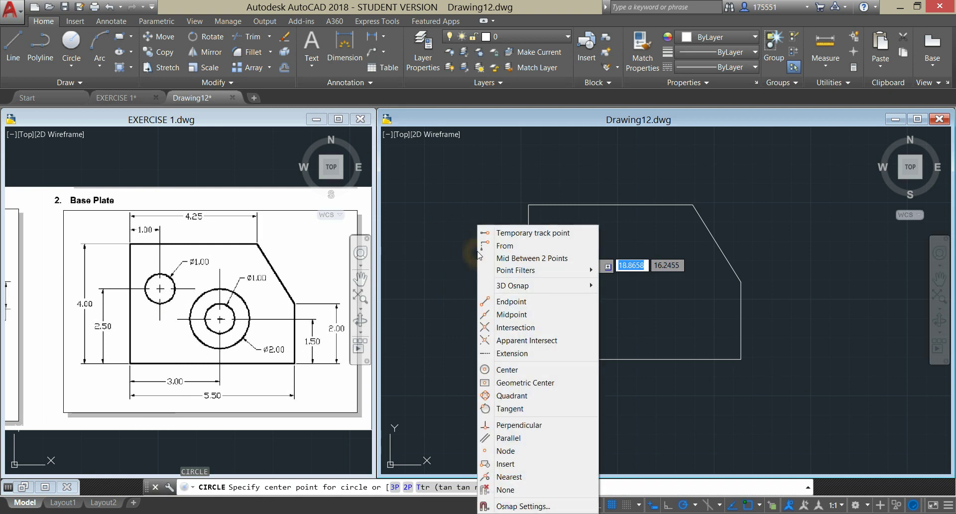
left_click(515, 233)
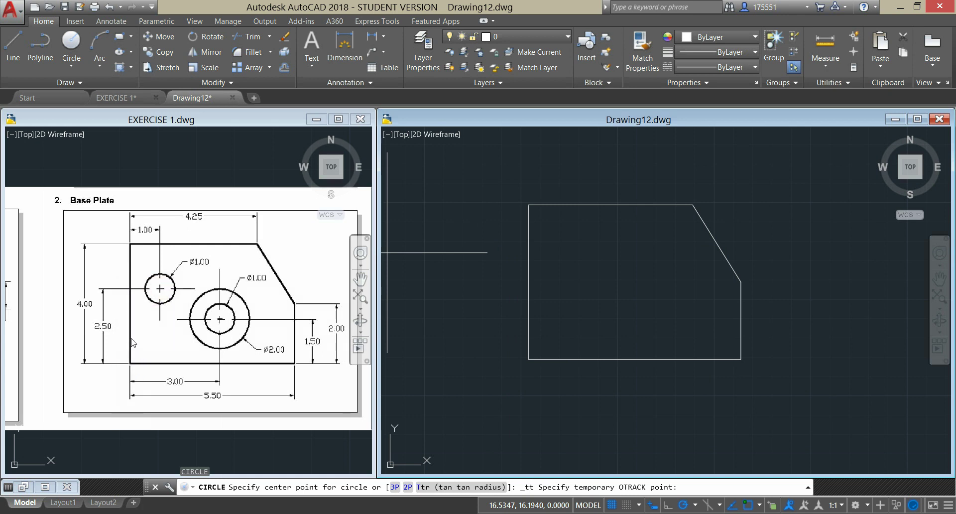
left_click(528, 359)
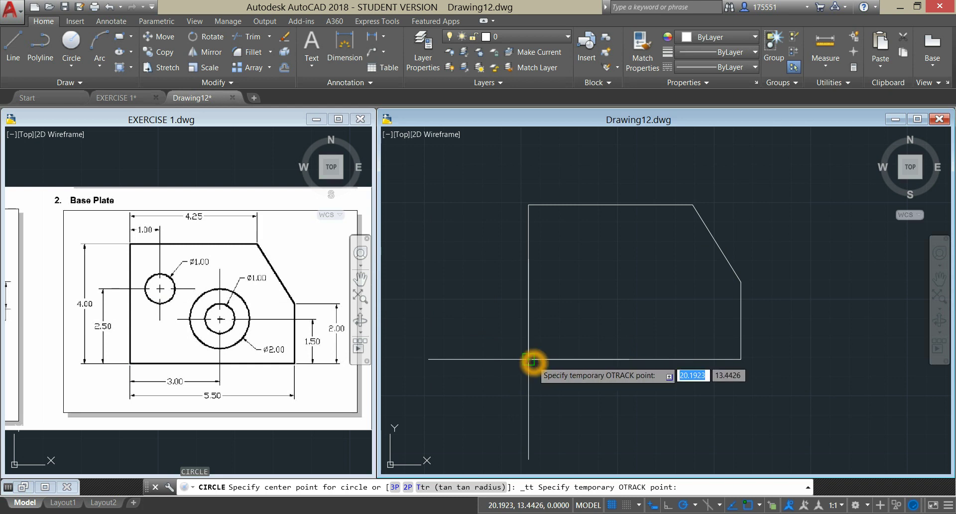
left_click(541, 359)
left_click(556, 358)
type("1")
key("Return")
left_click(569, 285)
type("2.5")
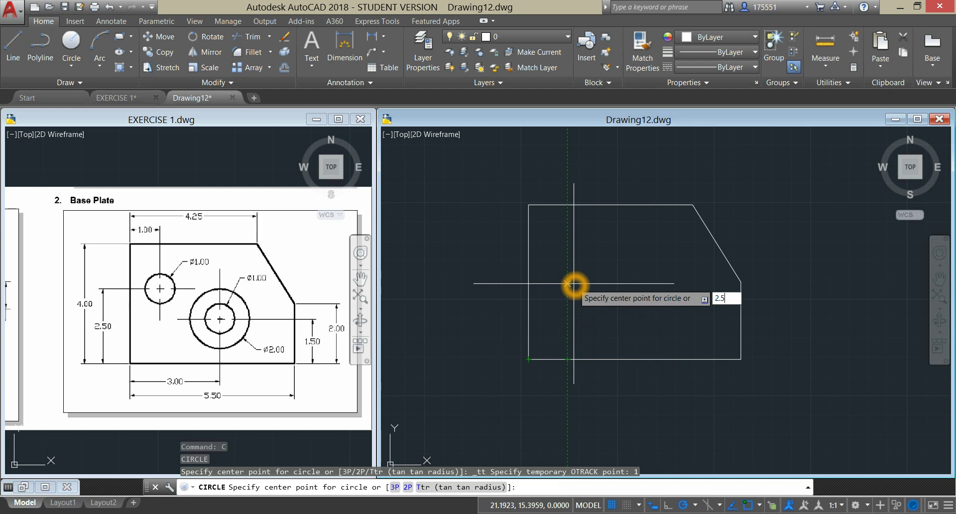
key("Return")
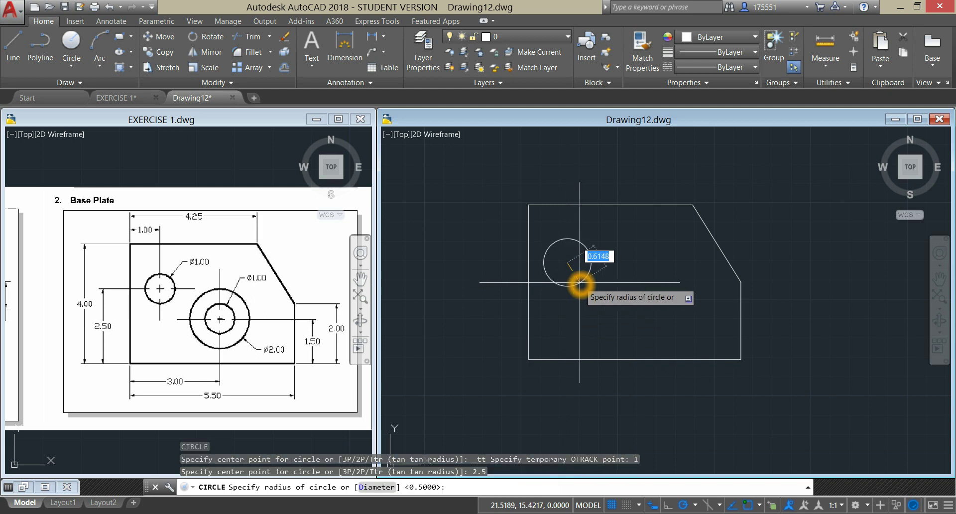
Give the hole a 1-unit diameter.
type("d")
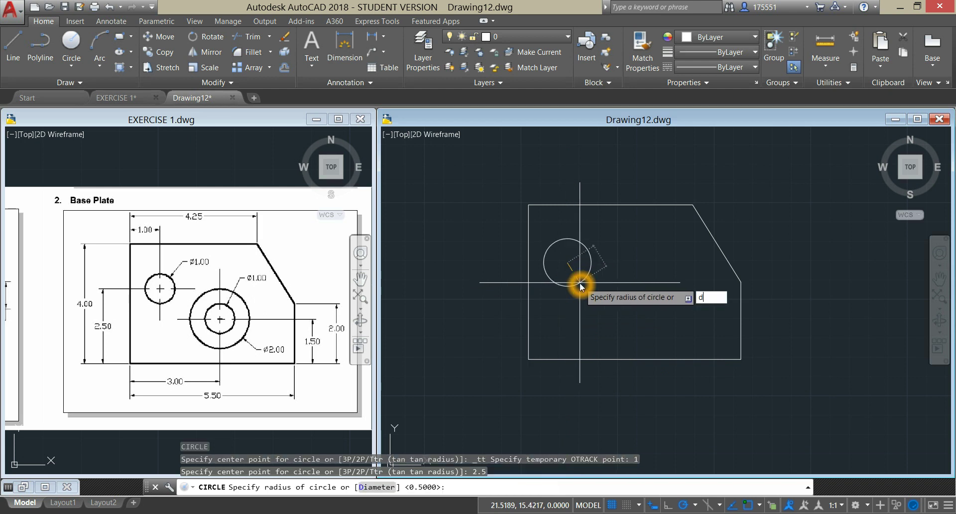
key("Return")
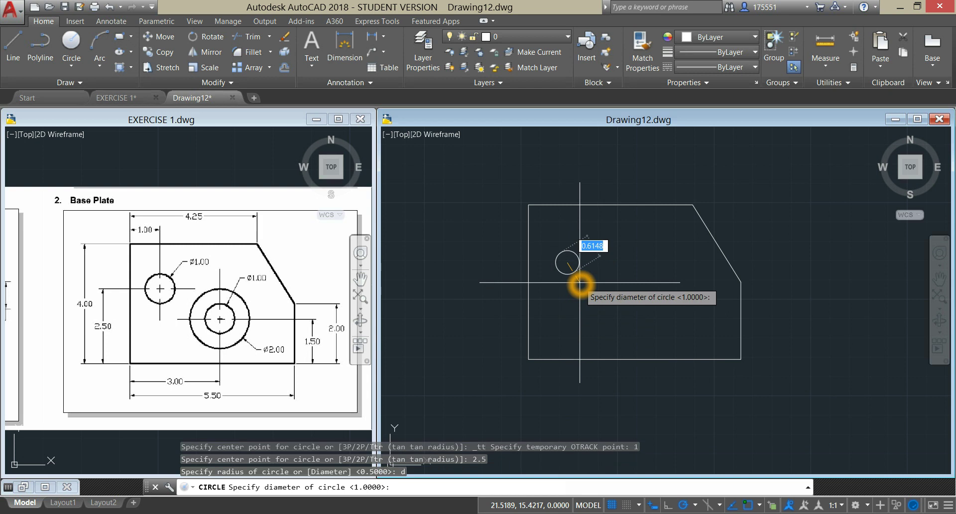
type("1")
key("Return")
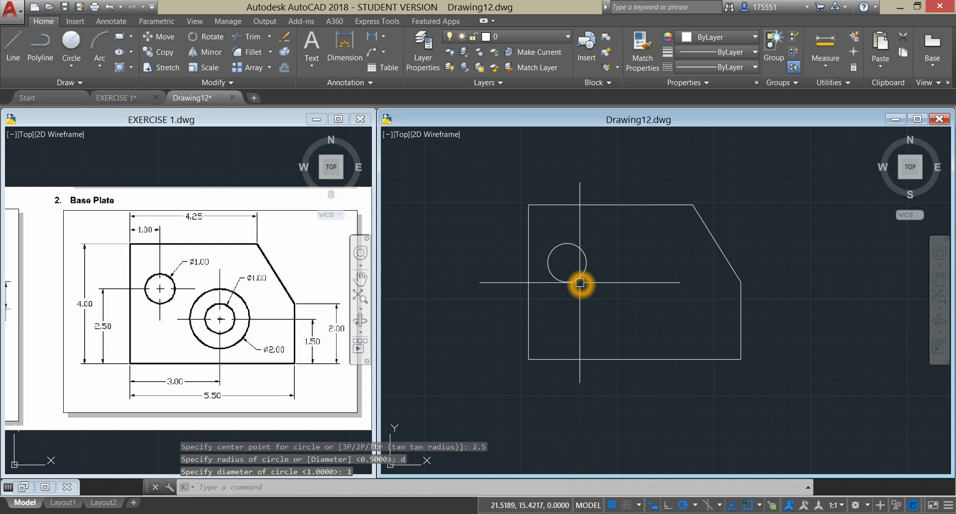
right_click(602, 219)
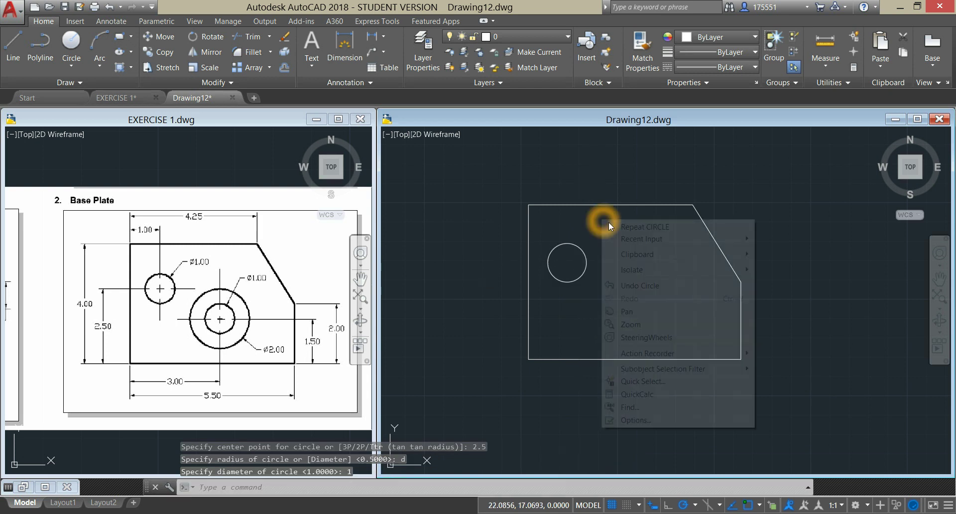
Start another circle centred 3 right and 1.5 up from the lower-left corner.
left_click(635, 220)
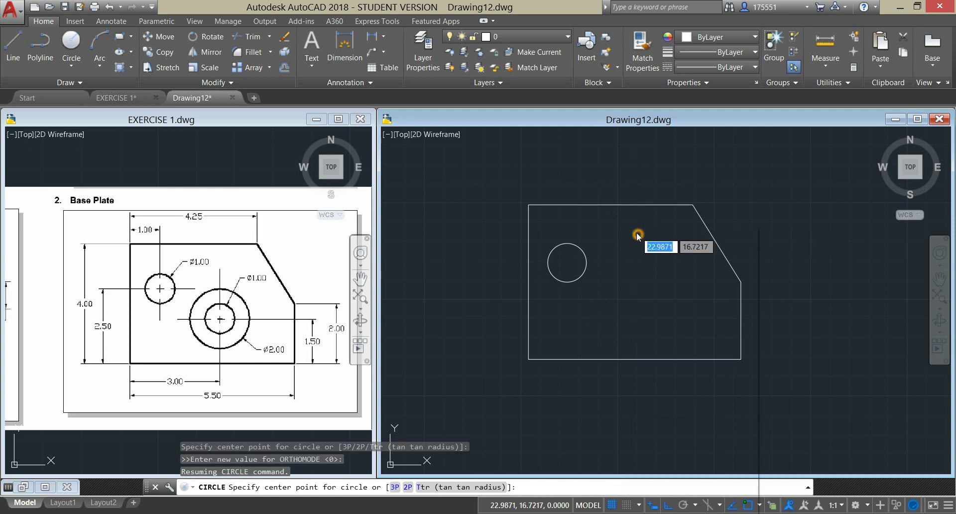
right_click(638, 232, "shift")
left_click(665, 234)
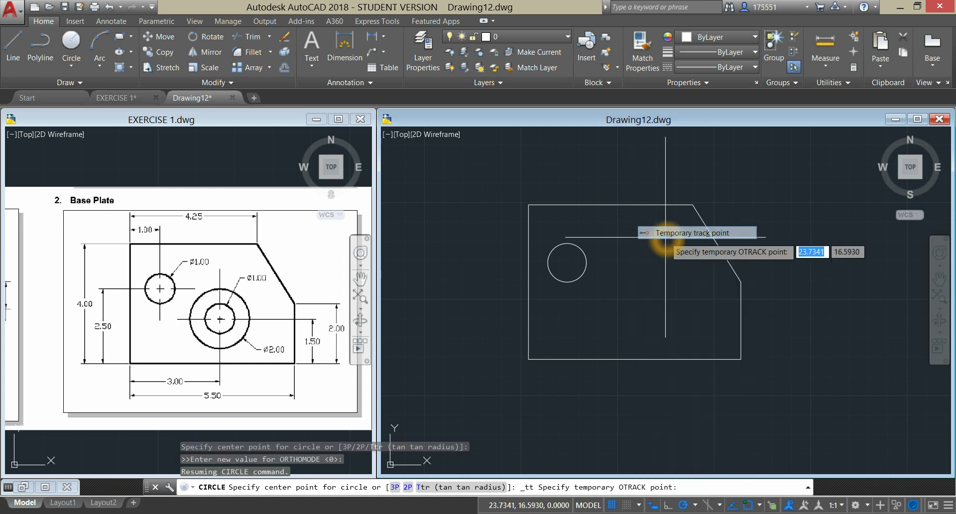
left_click(528, 359)
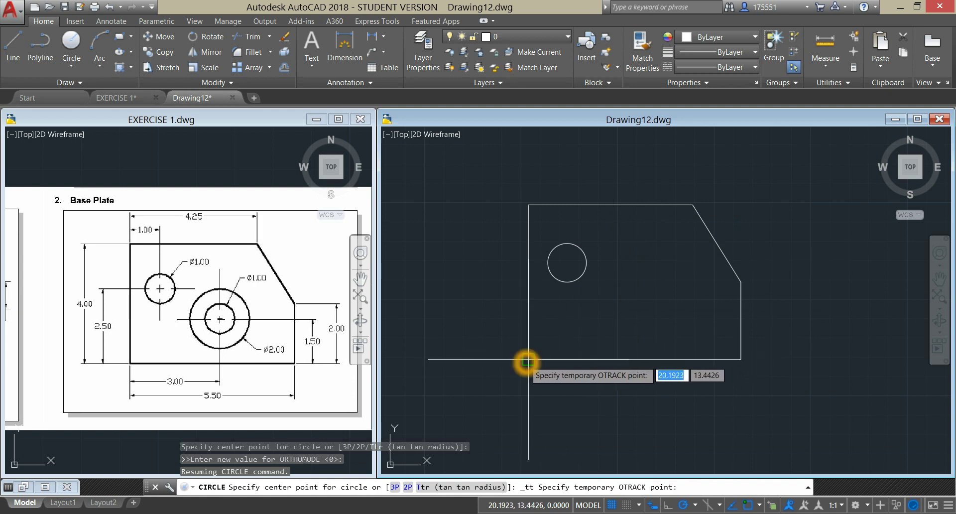
left_click(653, 358)
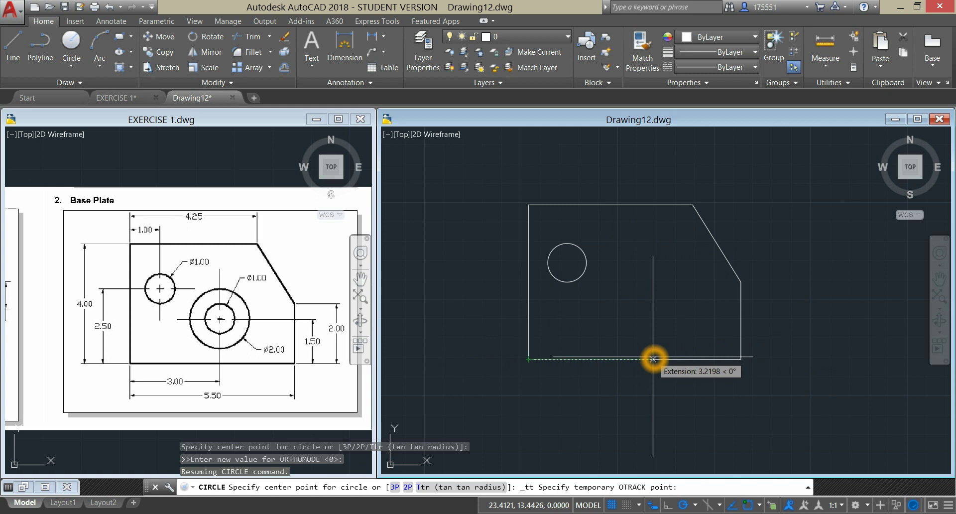
type("3")
key("Return")
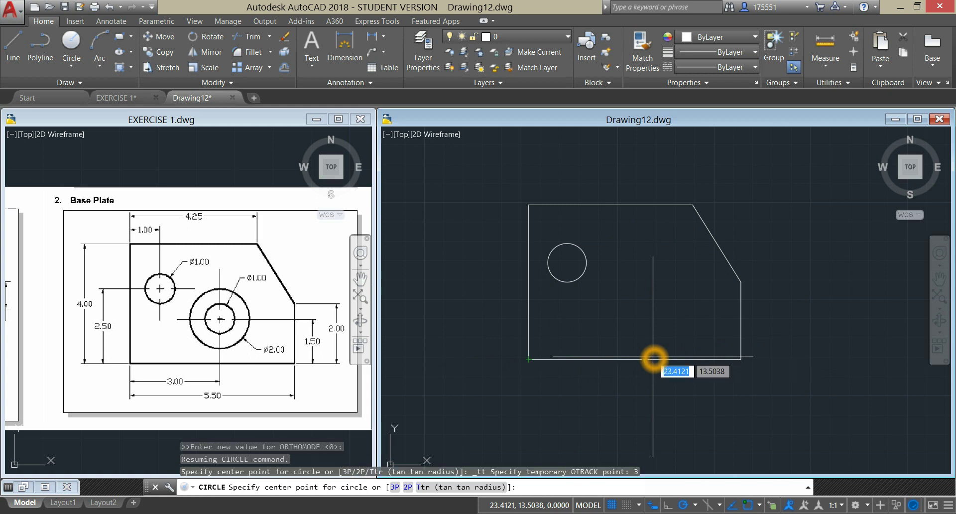
left_click_drag(645, 299, 648, 273)
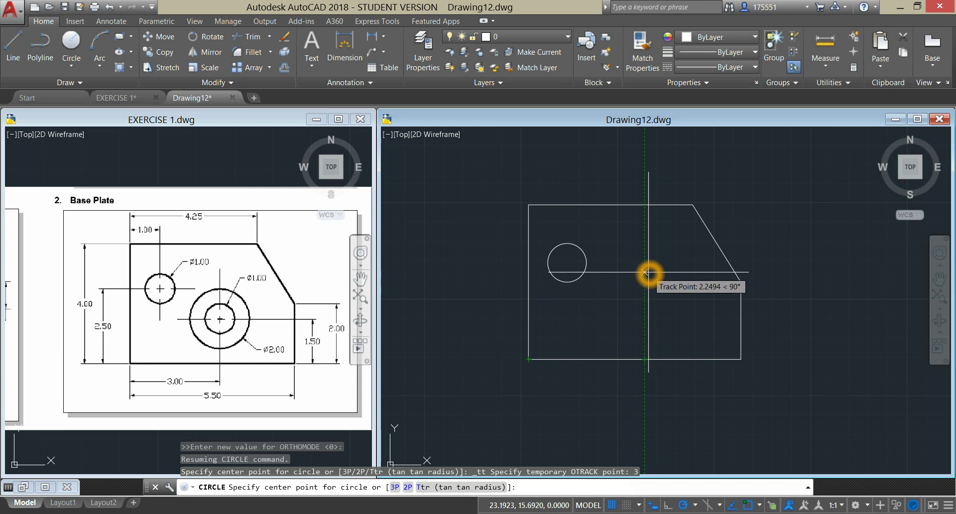
type("1")
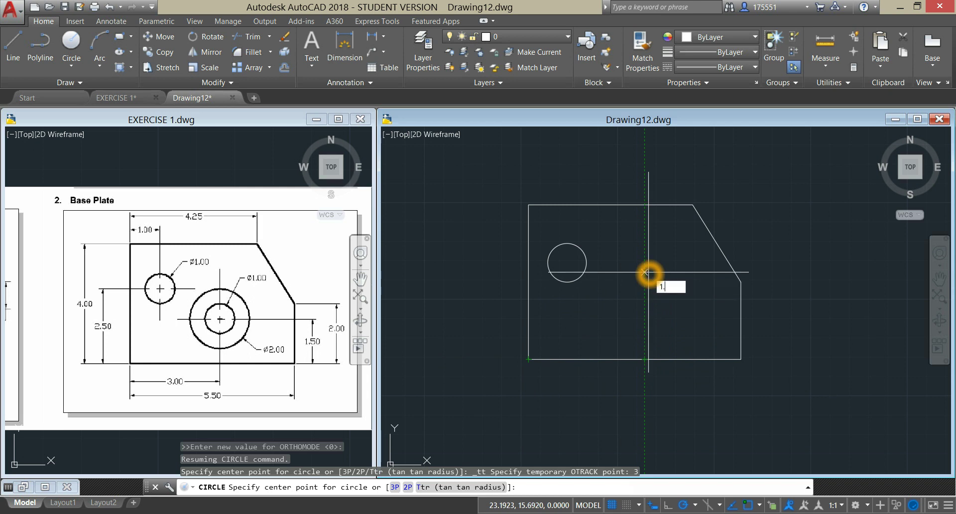
type(".5")
key("Return")
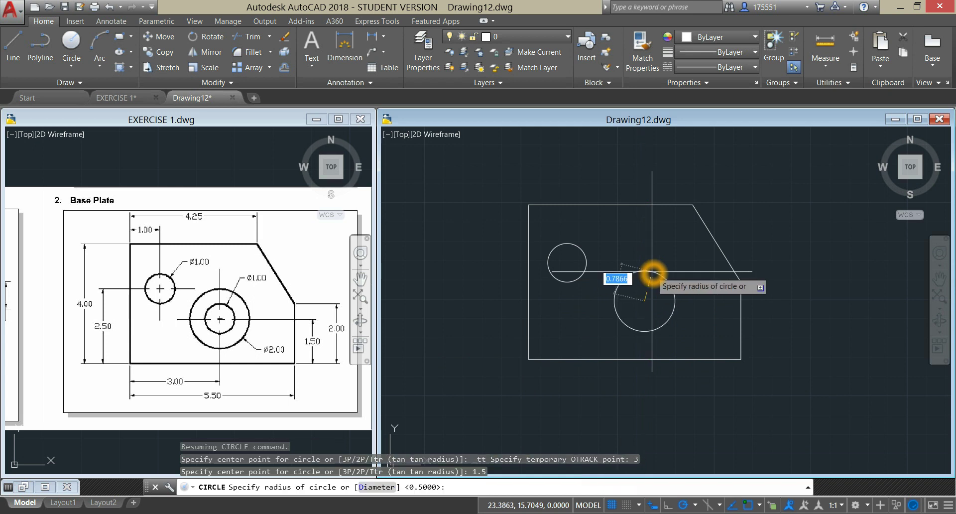
Size that circle to a 1-unit diameter.
type("d")
key("Return")
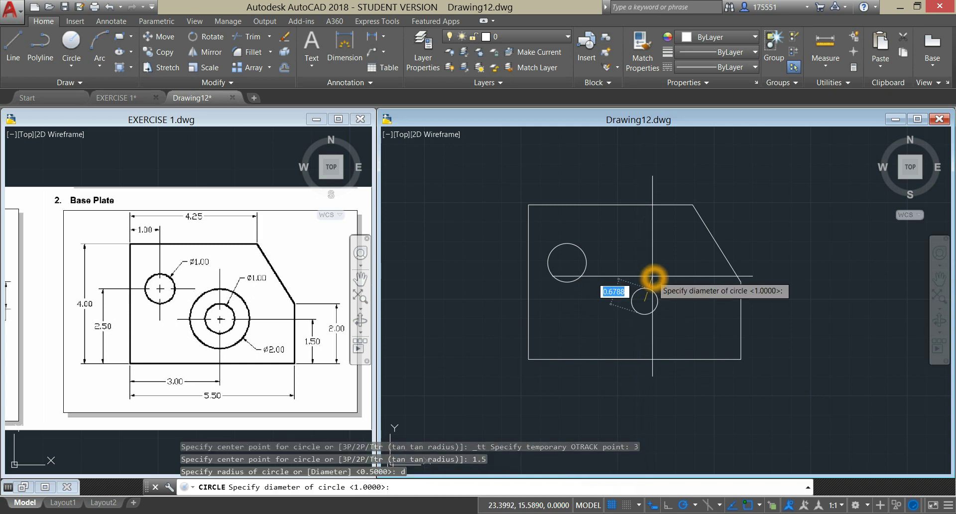
type("1")
key("Return")
Add a concentric 2-unit diameter circle around the 1-unit circle.
right_click(656, 261)
left_click(666, 268)
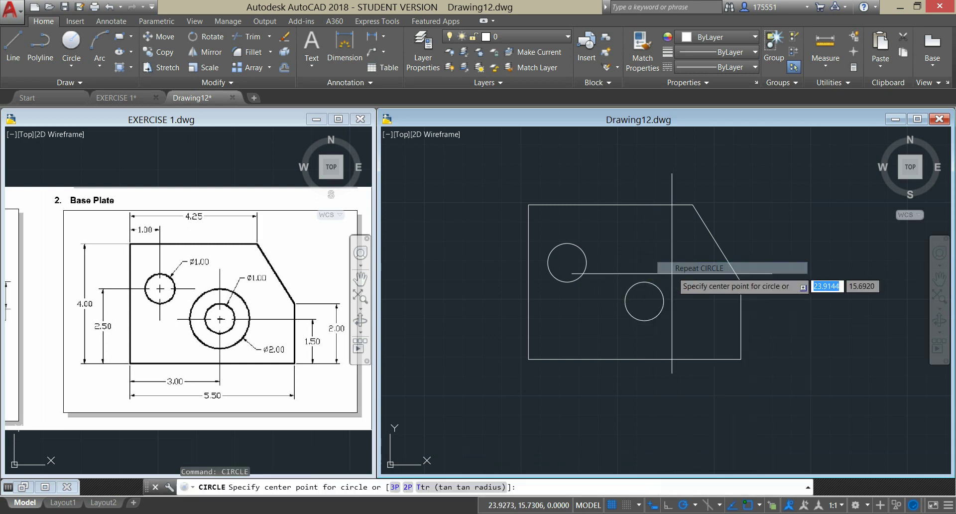
left_click(645, 302)
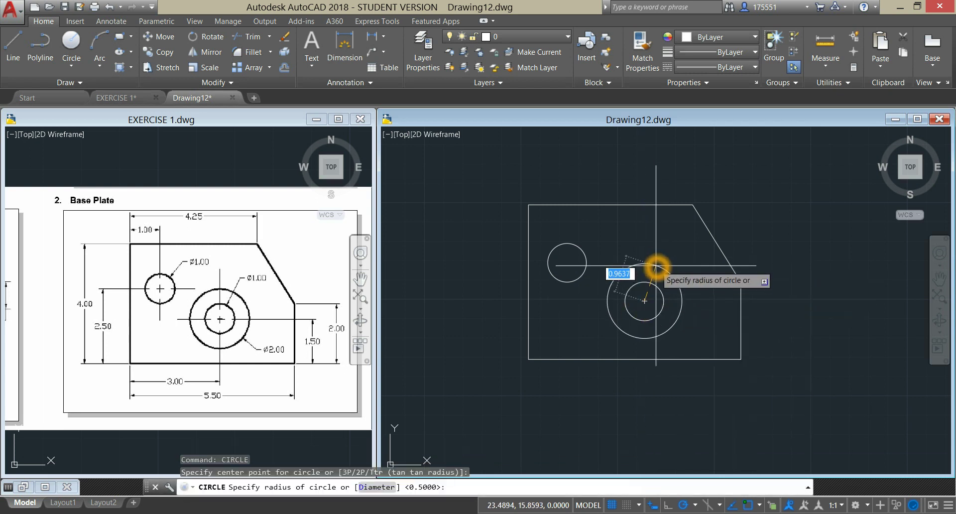
type("d")
key("Return")
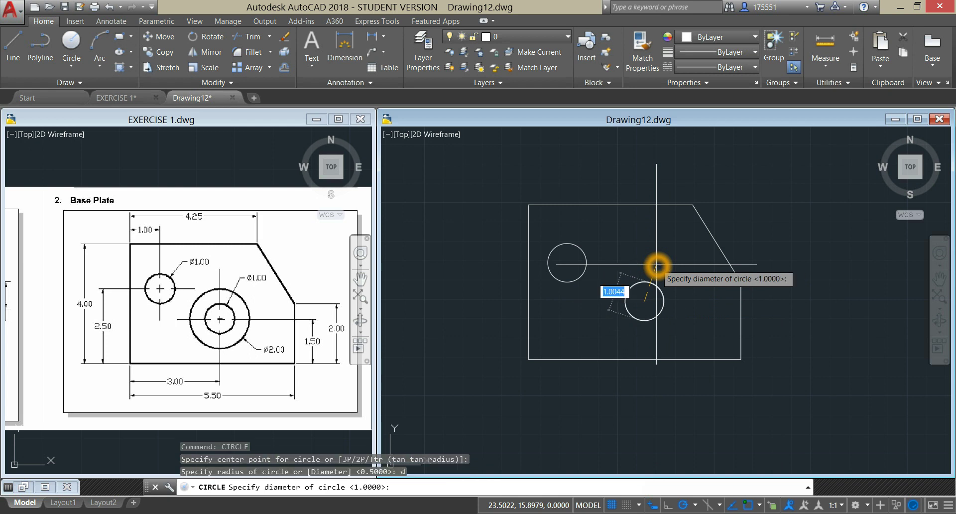
type("2")
key("Return")
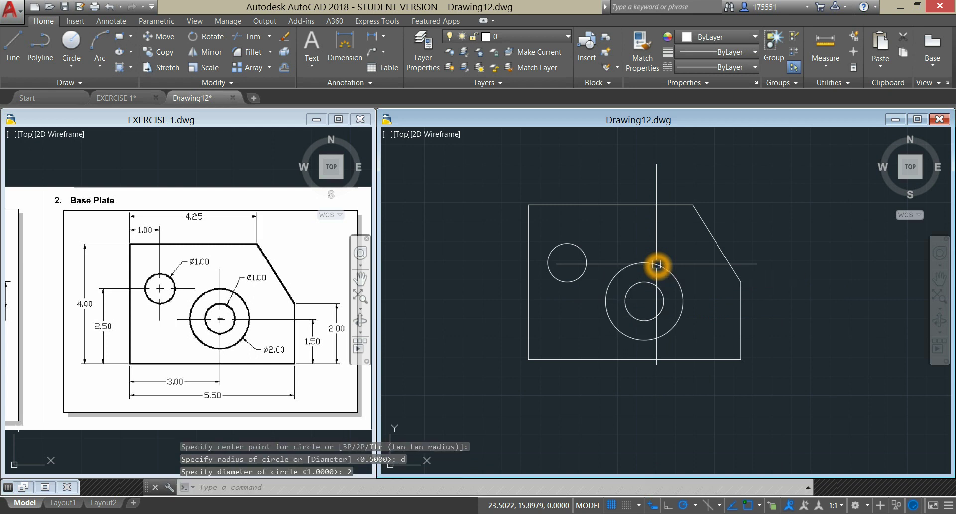